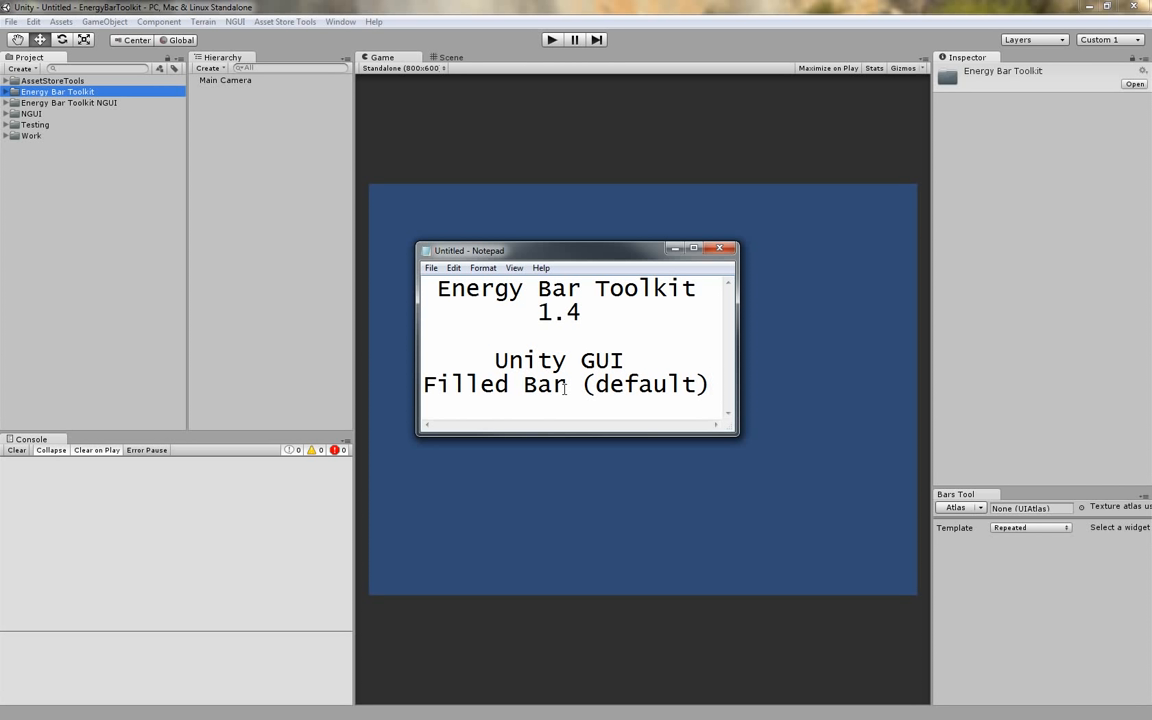
Read the Unity GUI and Filled Bar lines of the note and minimize its window
drag(566, 389, 423, 388)
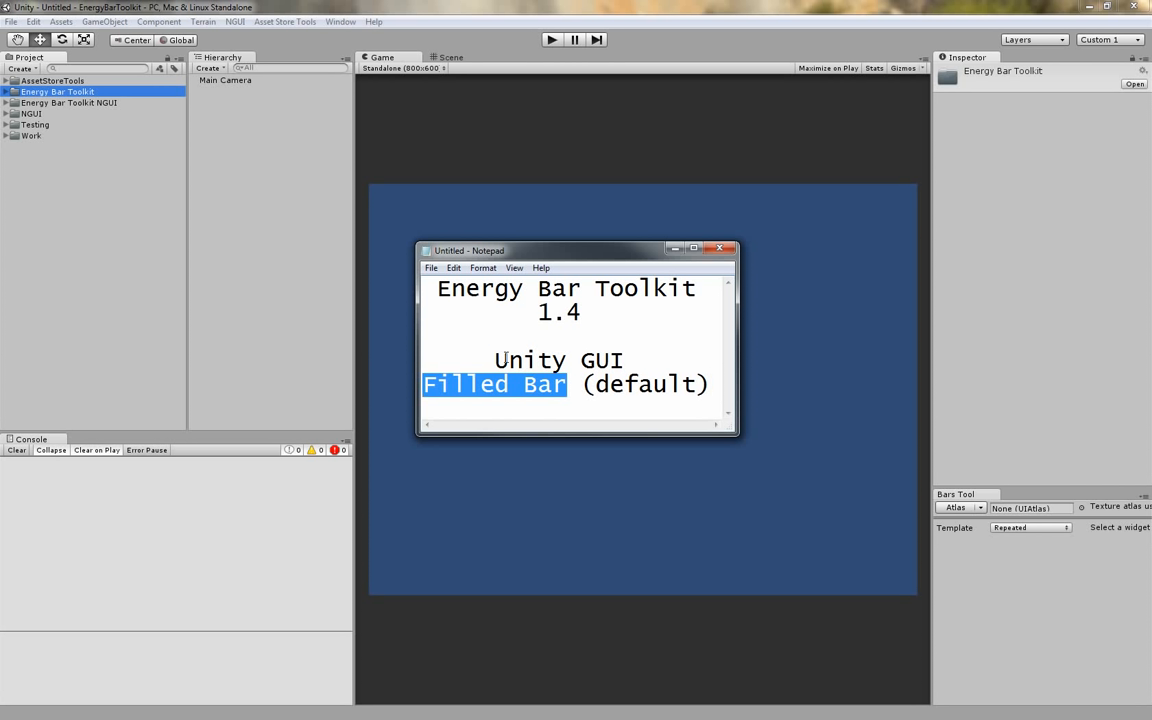
drag(496, 360, 624, 362)
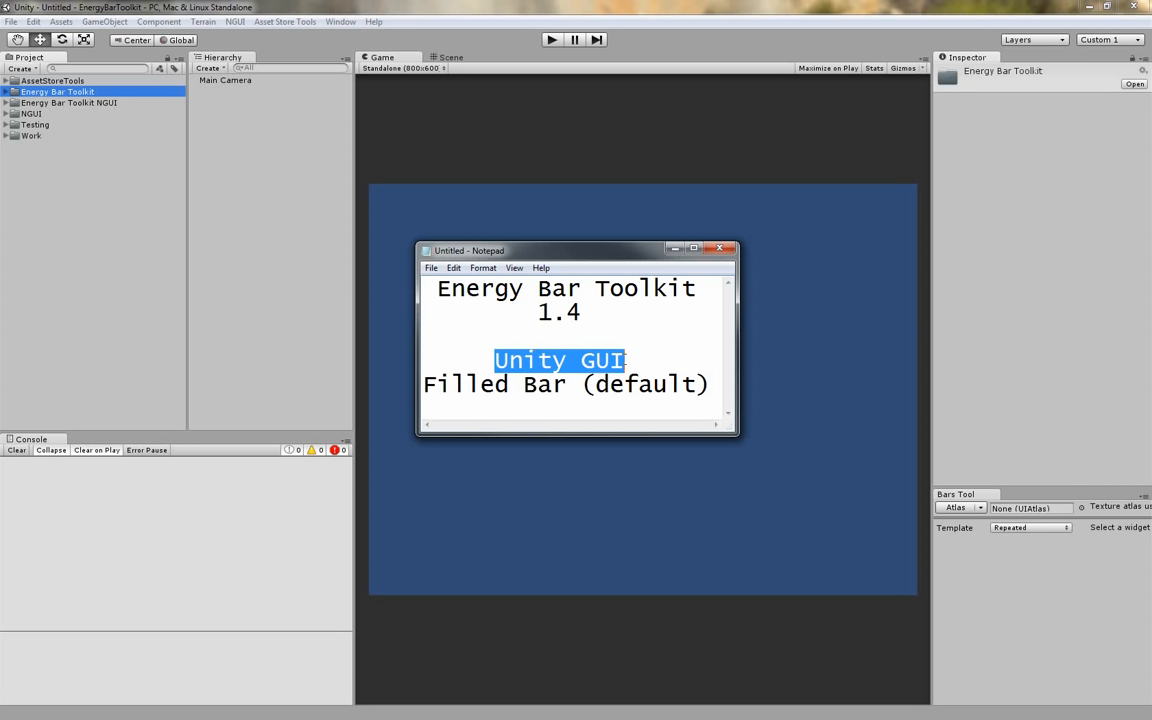
click(713, 388)
click(677, 249)
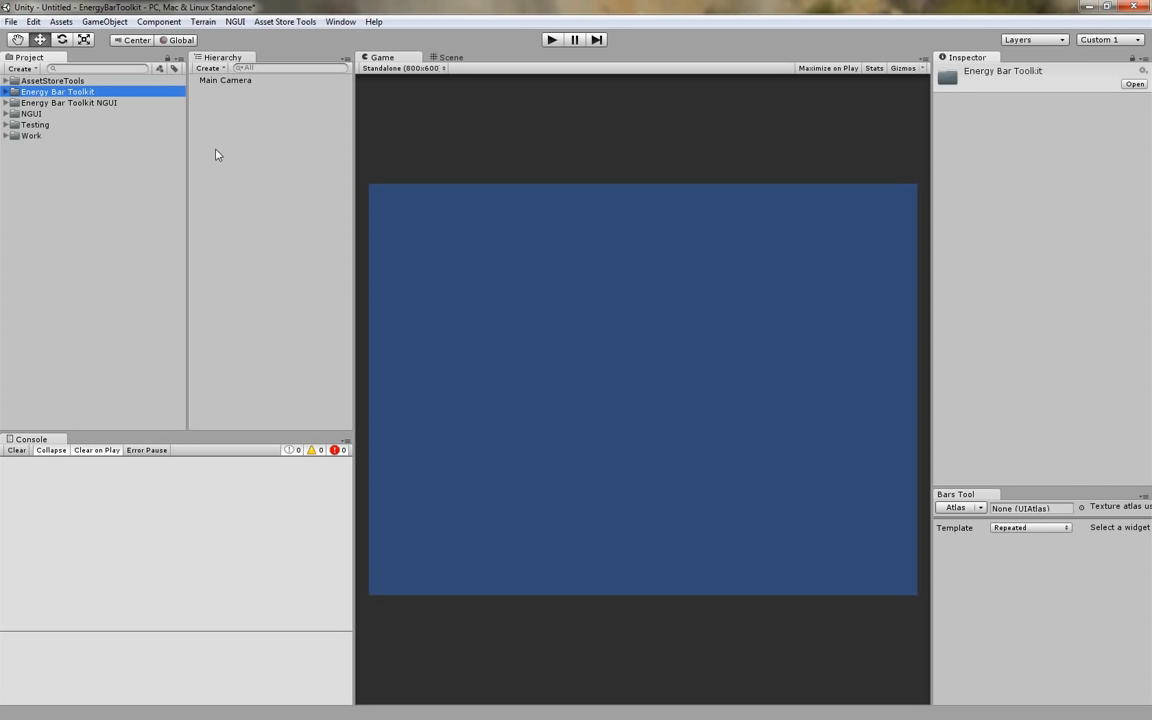
Start a new scene without saving the current one and add an empty game object to it
click(12, 21)
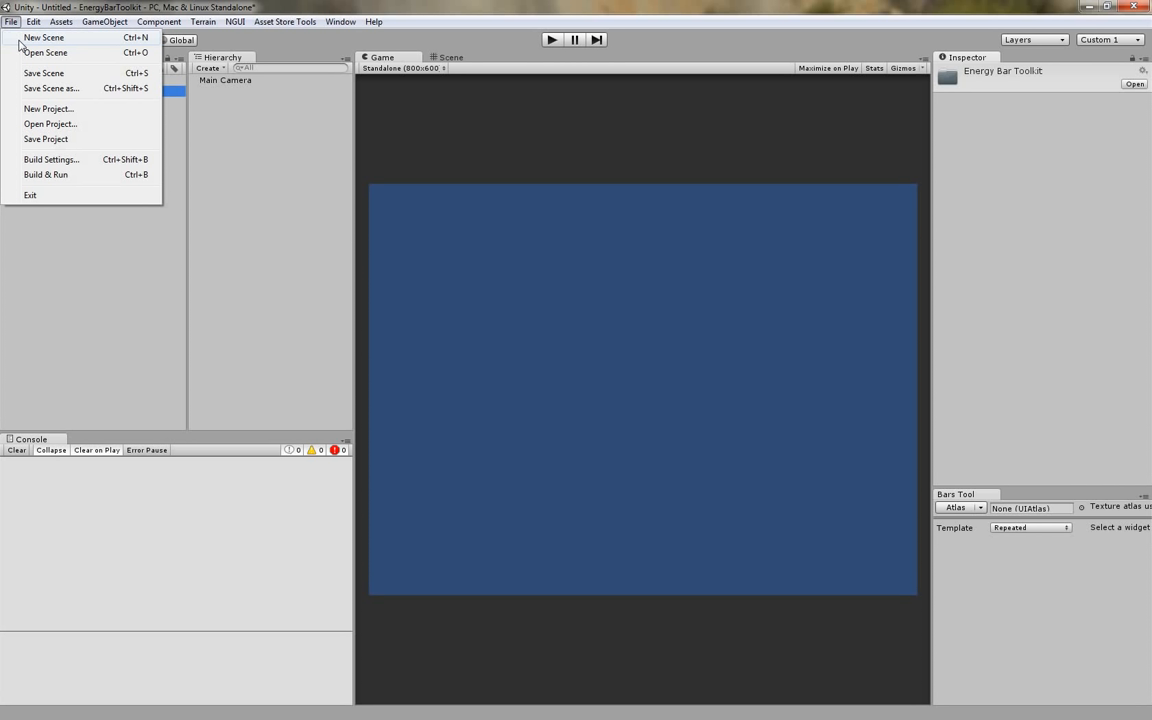
click(20, 38)
click(610, 392)
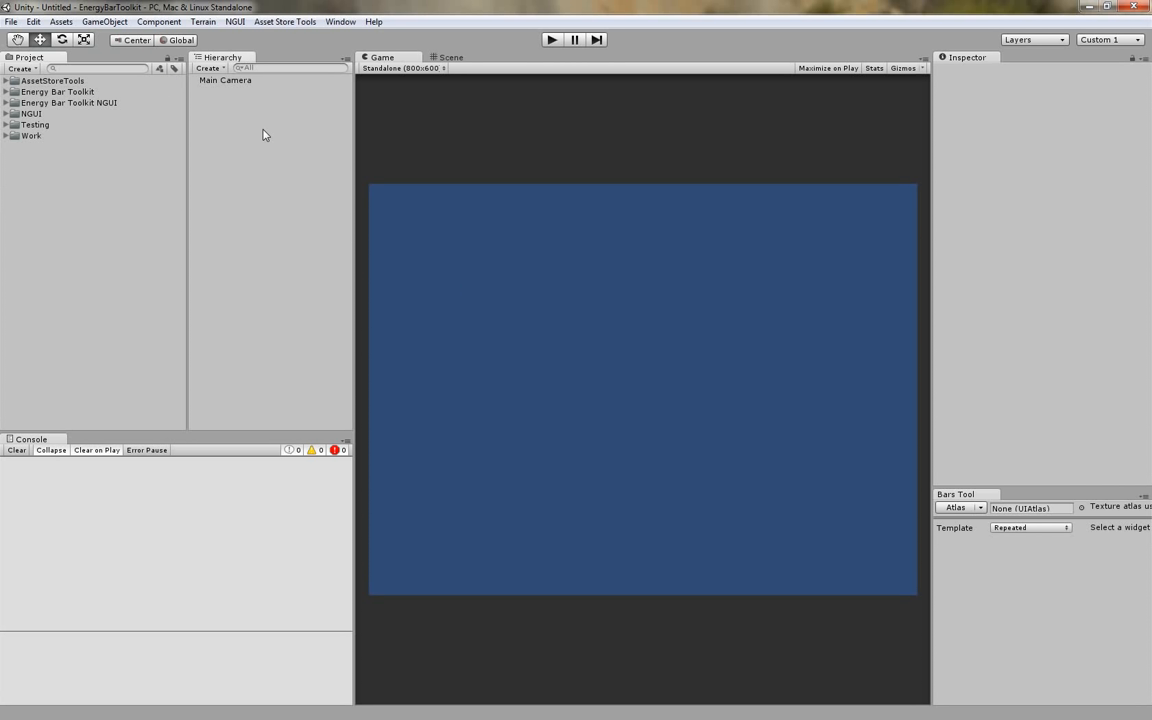
click(105, 21)
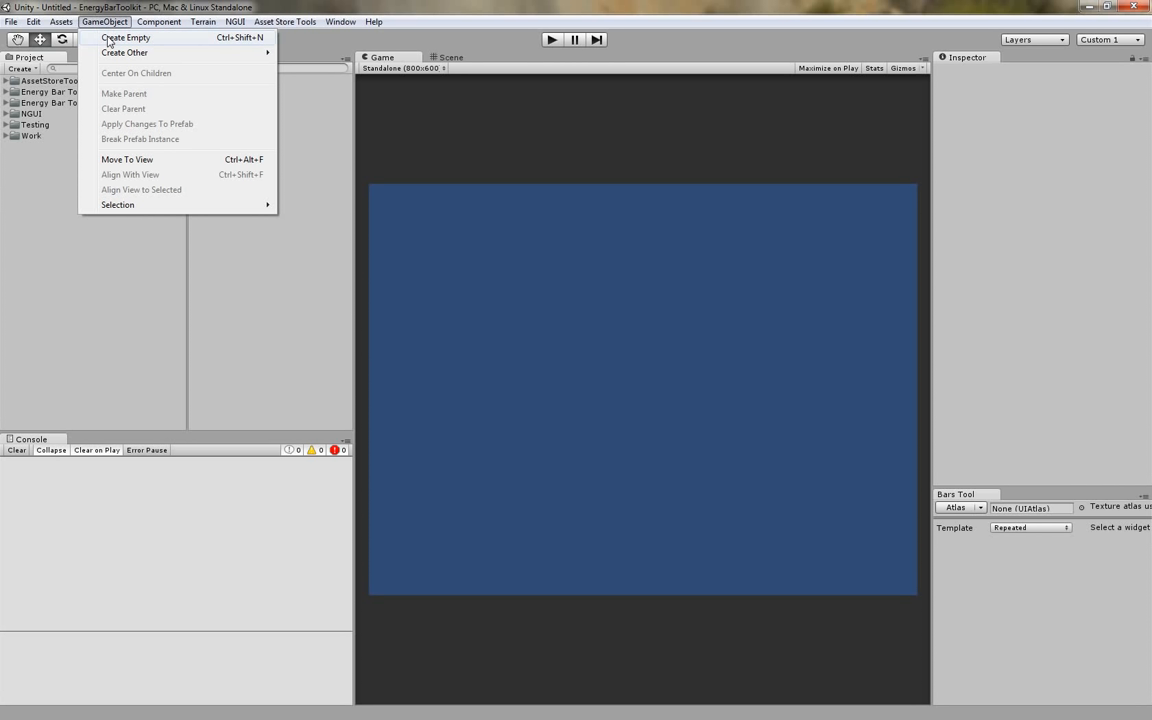
click(108, 38)
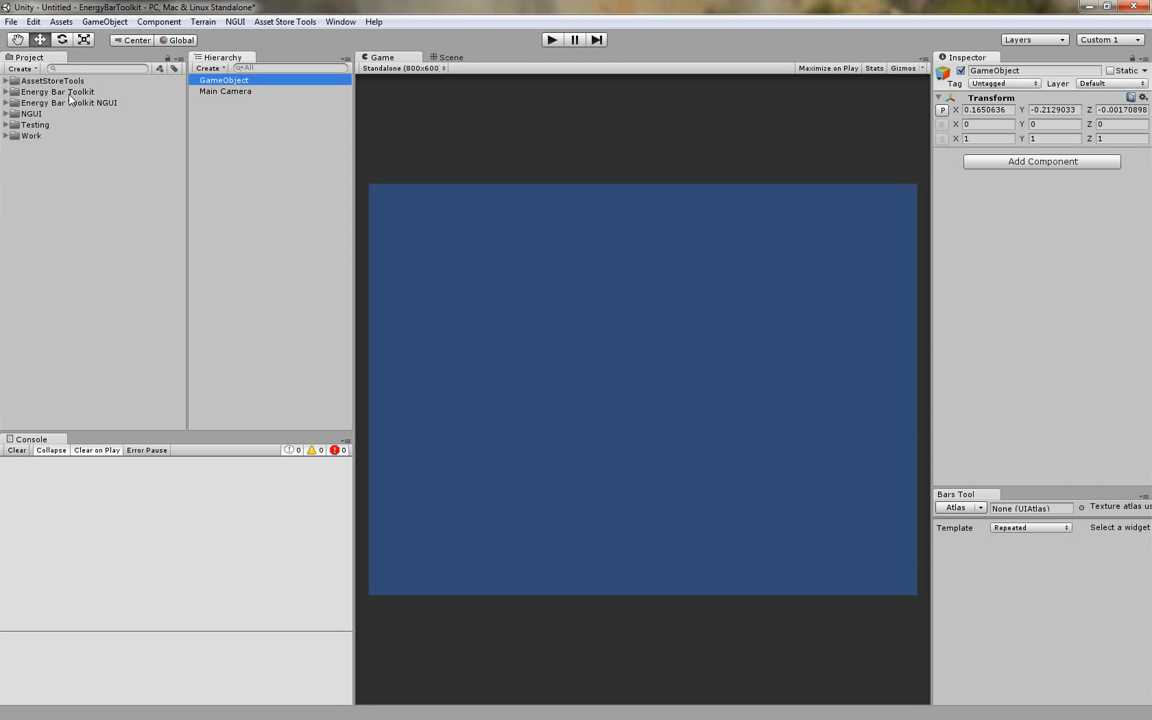
Examine the EnergyBarRenderer, EnergyBarRepeatRenderer and EnergyBarSequenceRenderer scripts in the Energy Bar Toolkit's Scripts folder
click(6, 92)
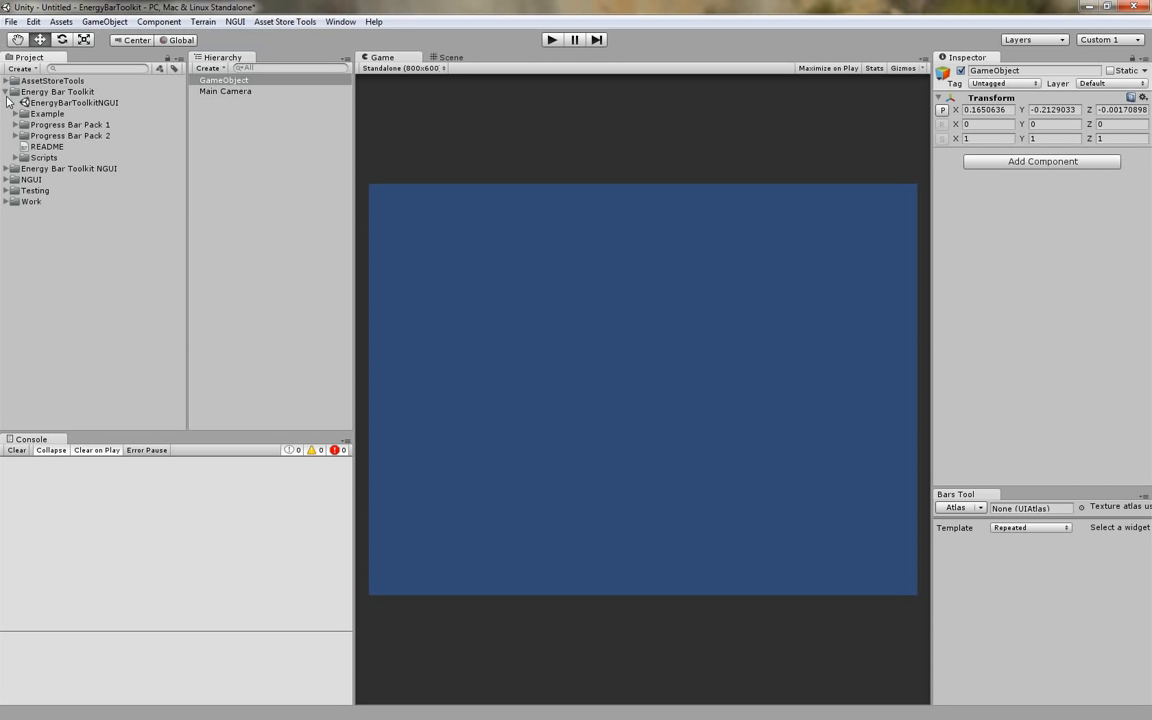
click(15, 157)
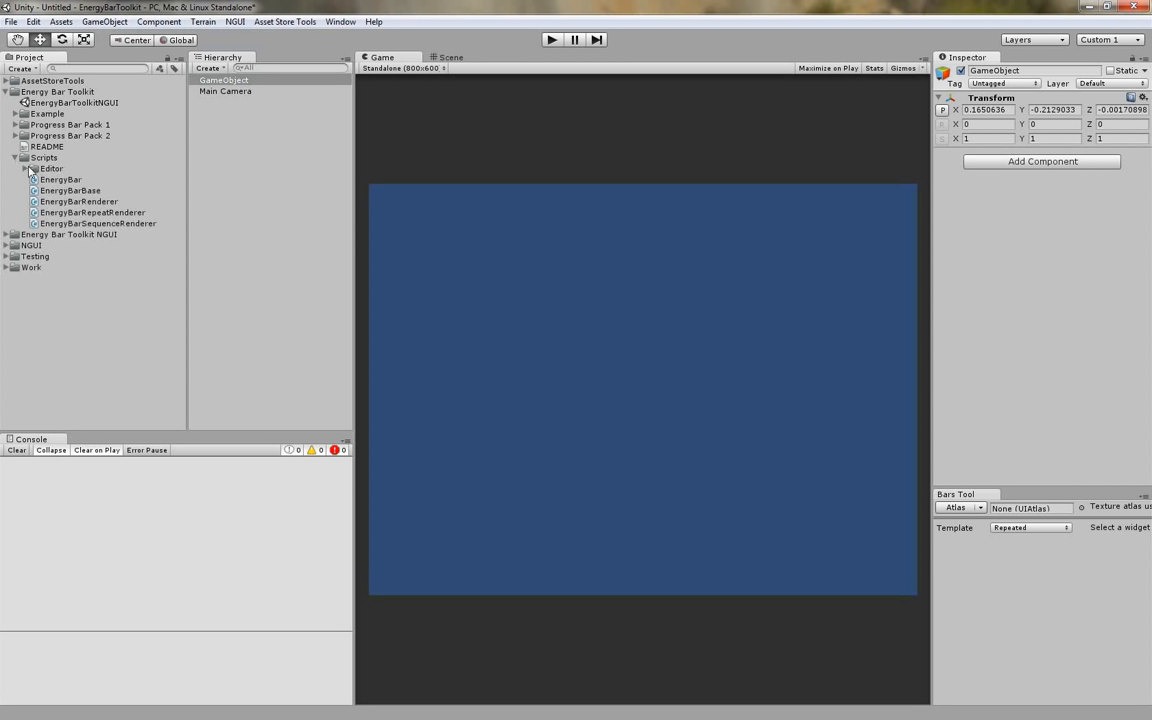
click(108, 200)
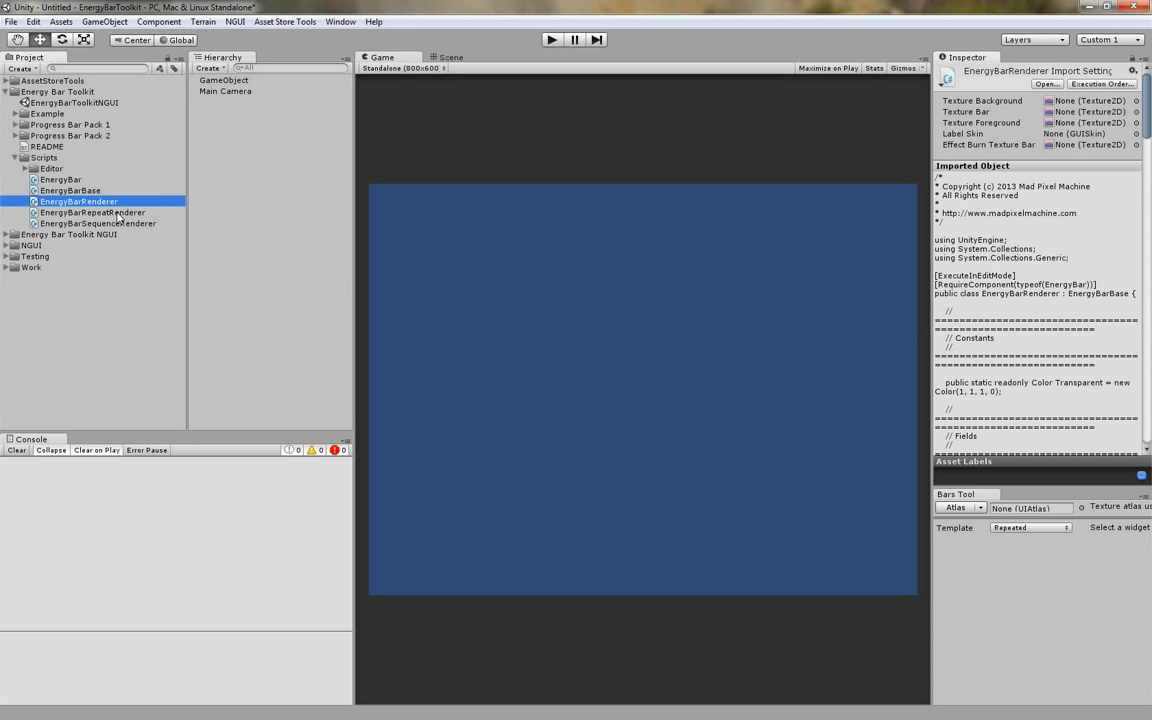
ctrl+click(118, 215)
ctrl+click(115, 222)
click(93, 204)
click(87, 211)
click(85, 203)
click(89, 214)
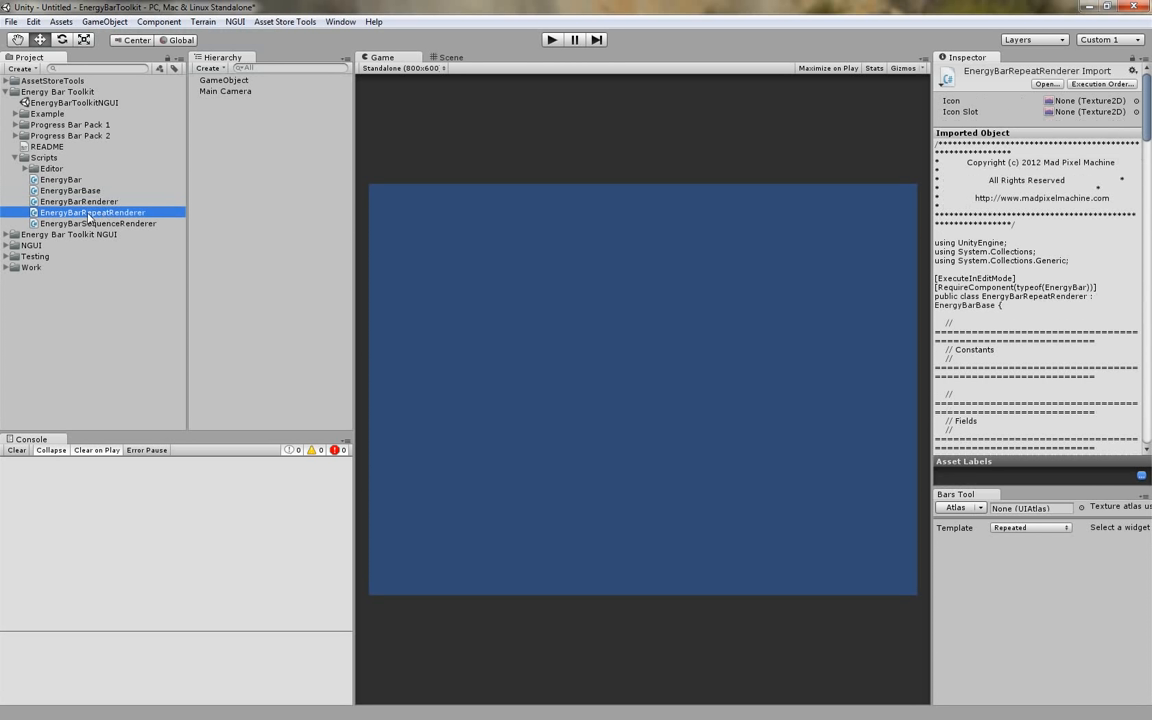
click(100, 224)
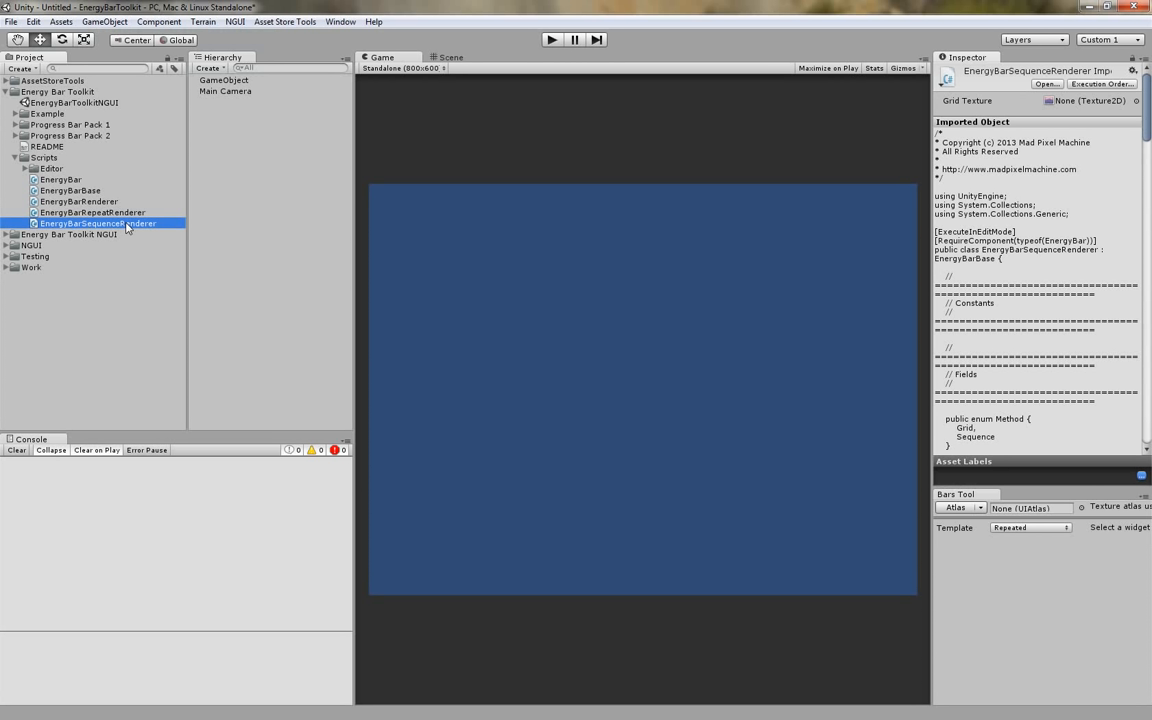
click(92, 201)
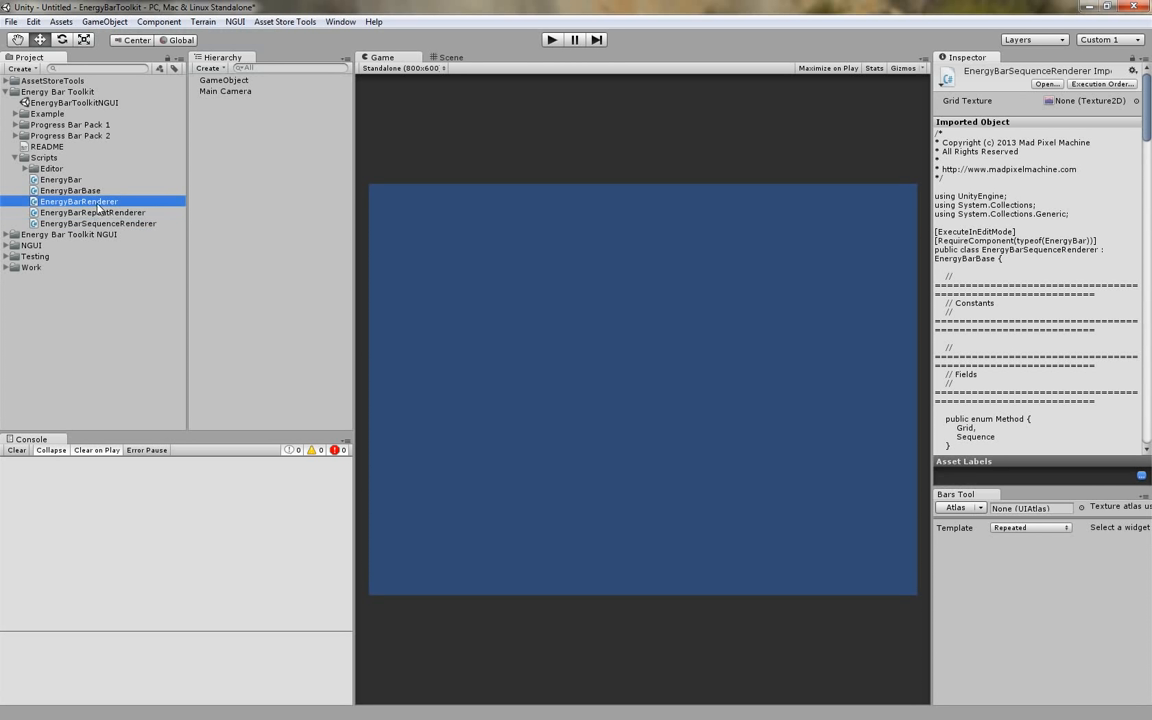
Attach the EnergyBarRenderer script to the empty GameObject
click(197, 78)
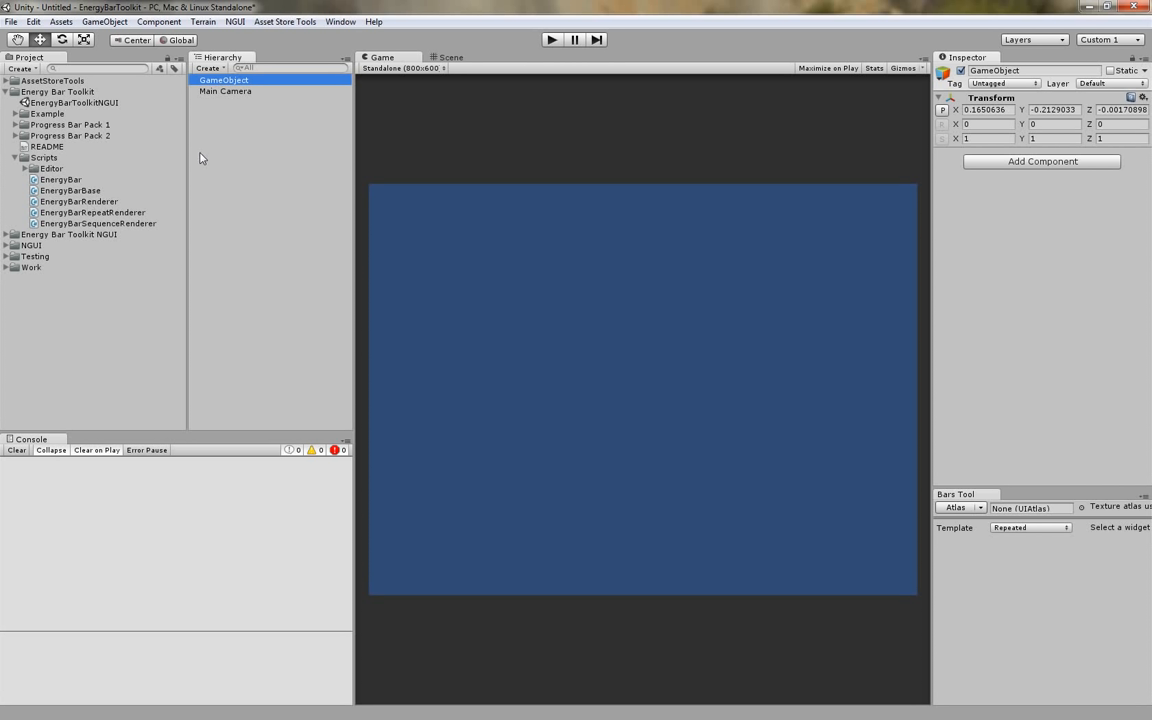
click(76, 203)
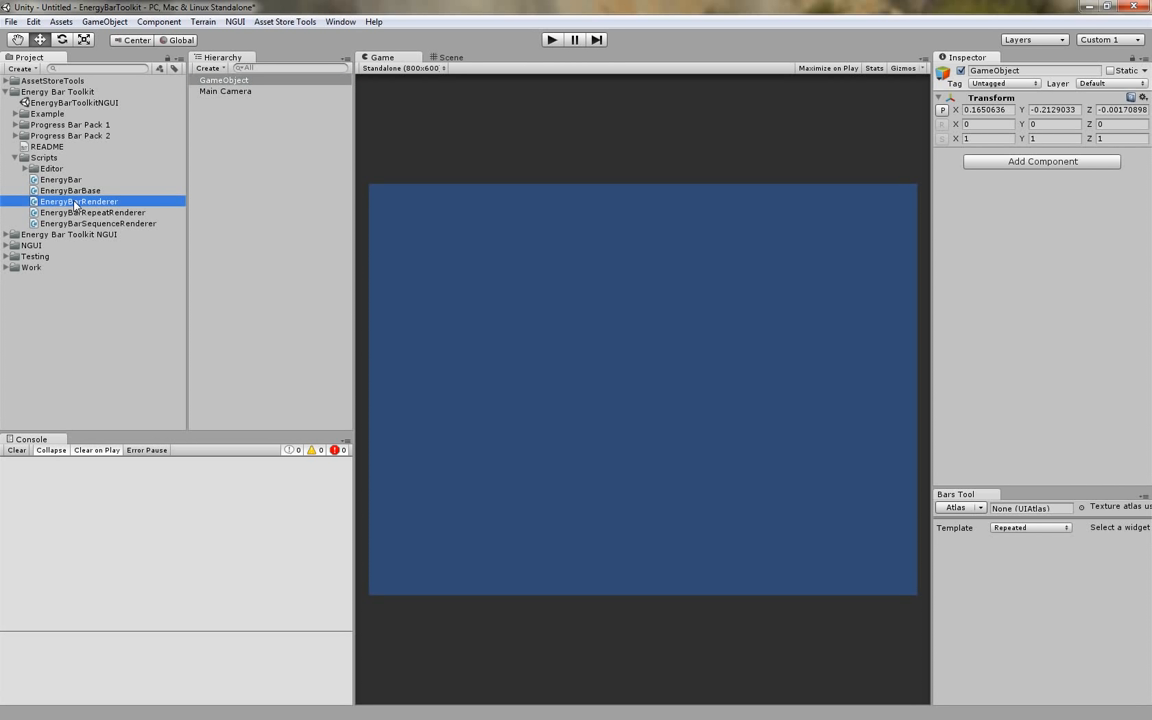
drag(76, 204, 250, 84)
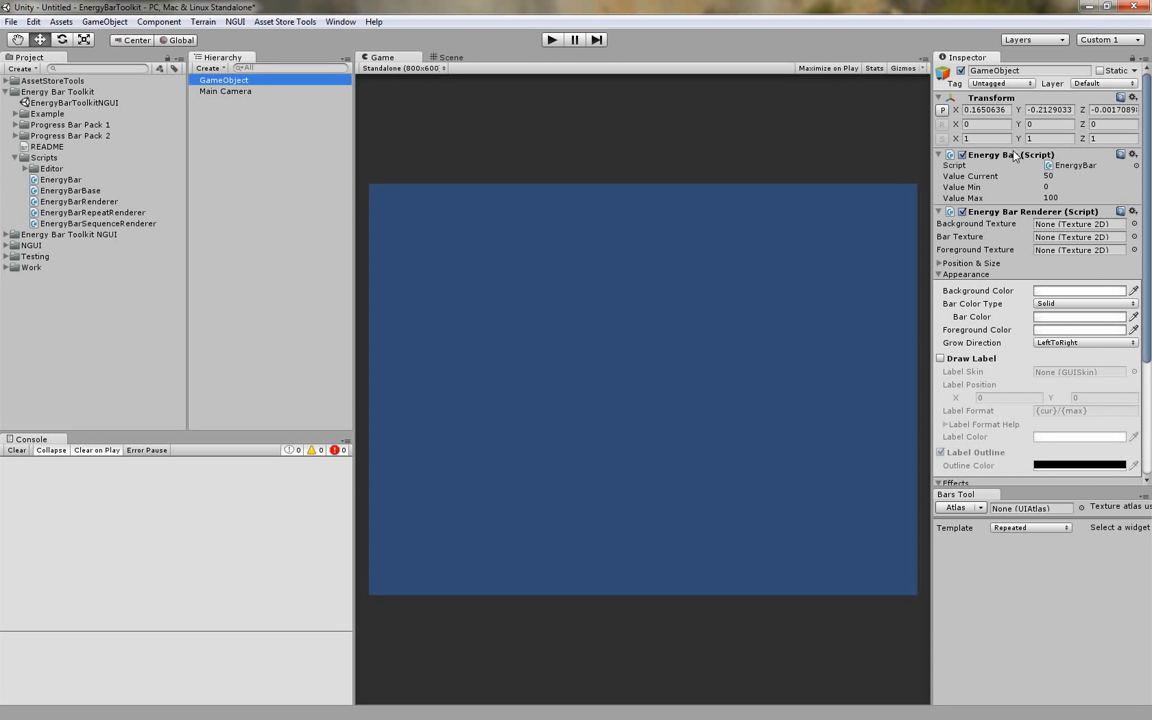
Review the Energy Bar and Energy Bar Renderer components on the GameObject, leaving both expanded
click(940, 156)
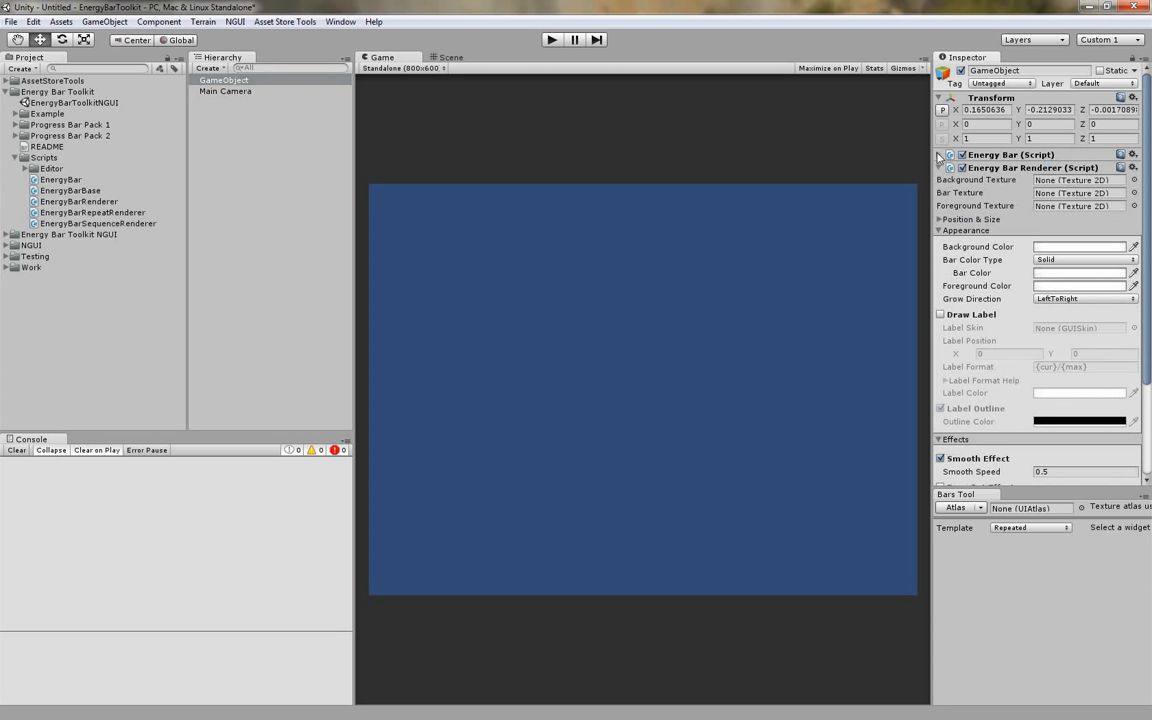
click(939, 168)
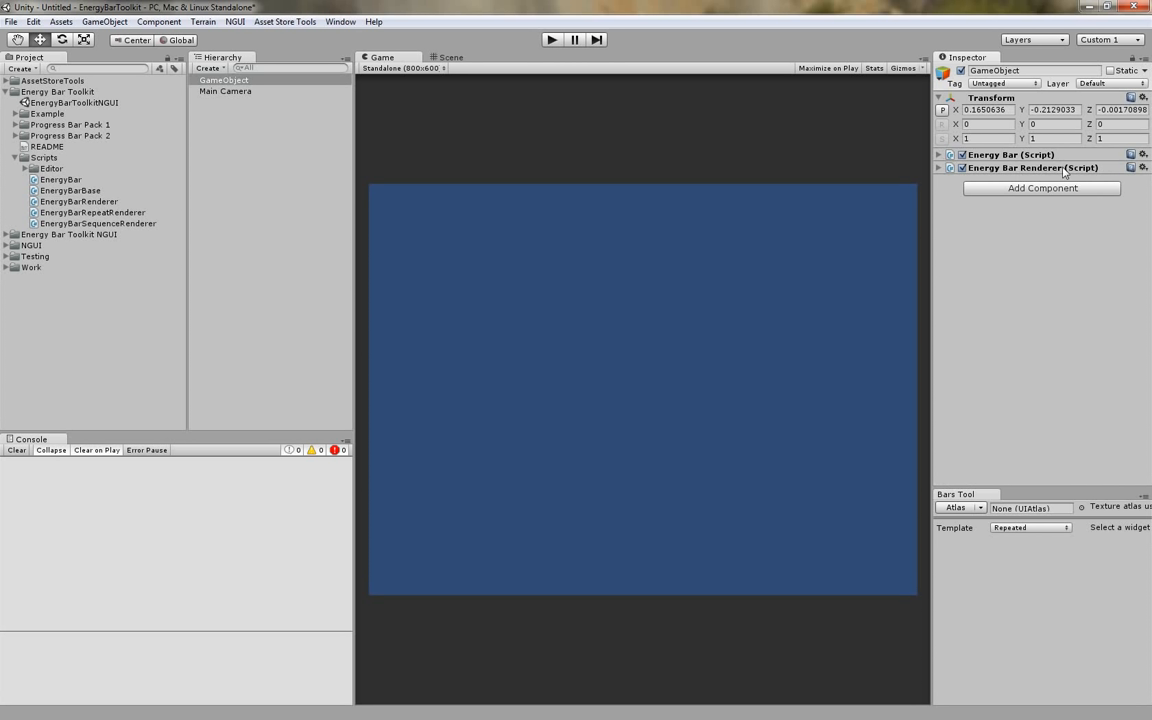
click(940, 156)
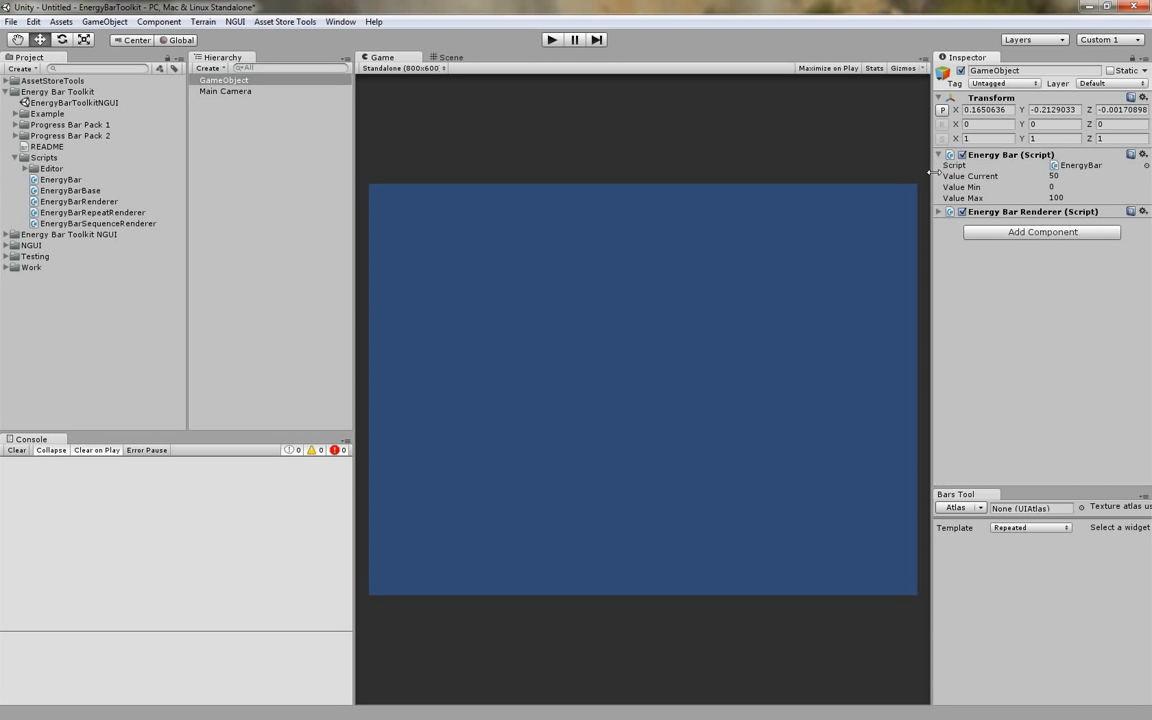
click(939, 213)
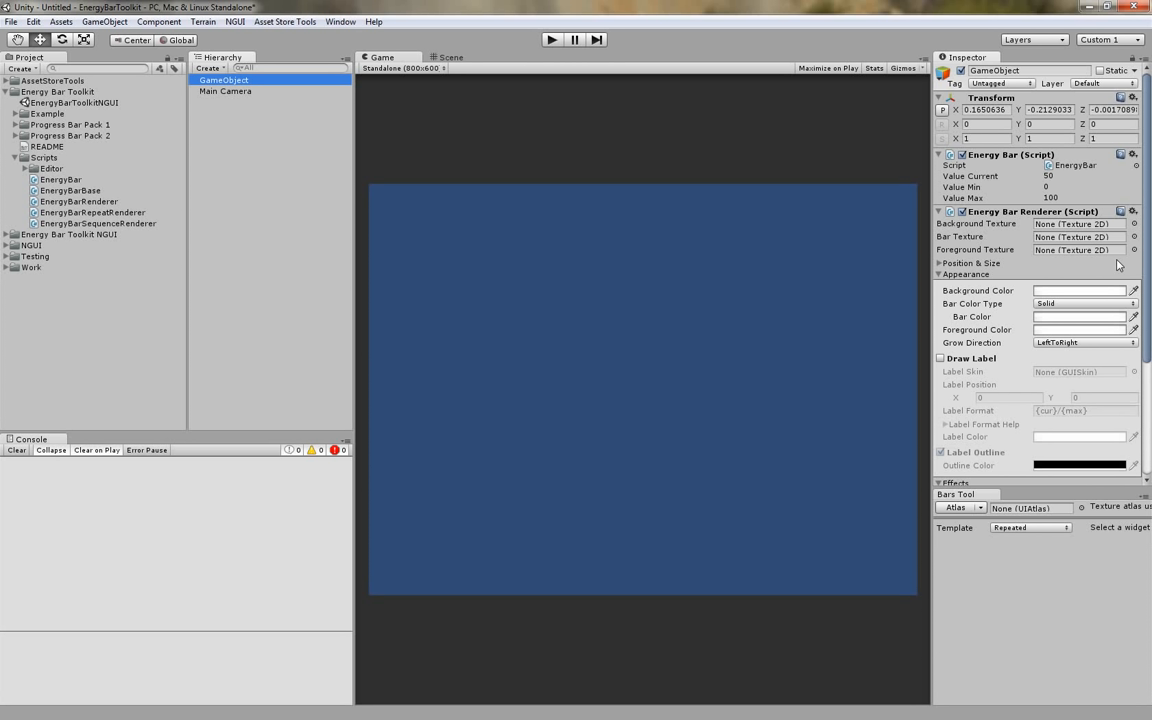
Preview the bar3_bar, bar3_bg and bar3_fg textures in the Energy Bar Toolkit's Example/Textures/Bar3 folder
click(74, 90)
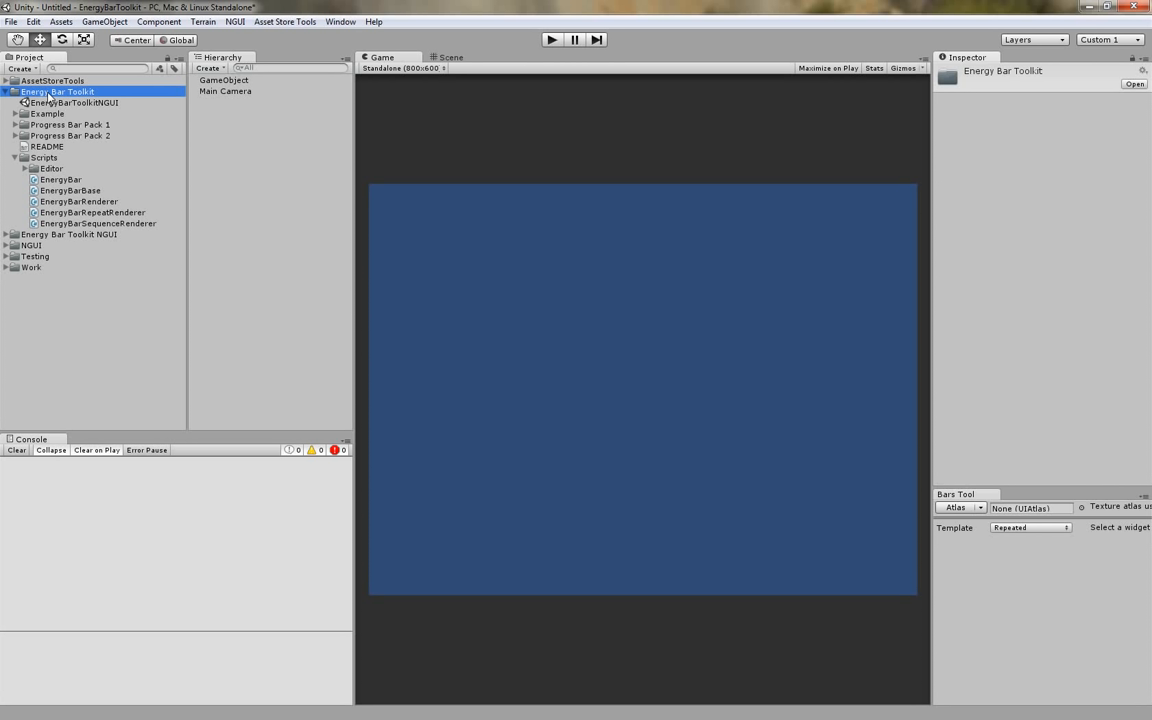
click(38, 113)
click(15, 113)
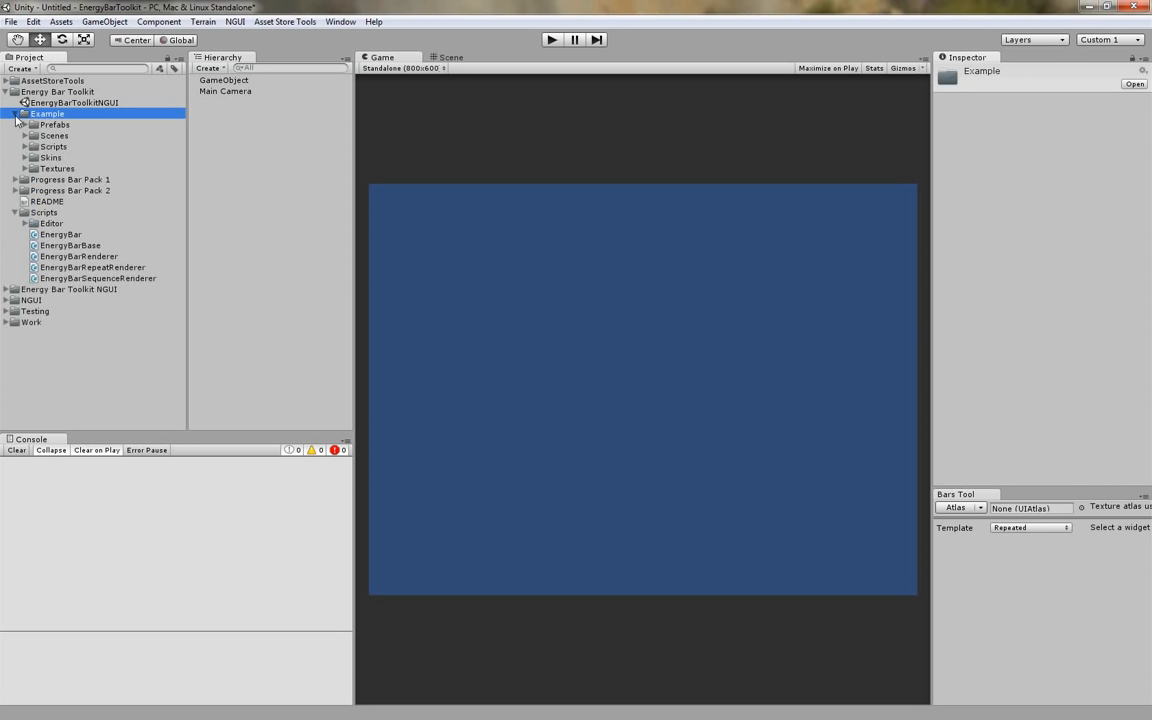
click(30, 168)
click(24, 168)
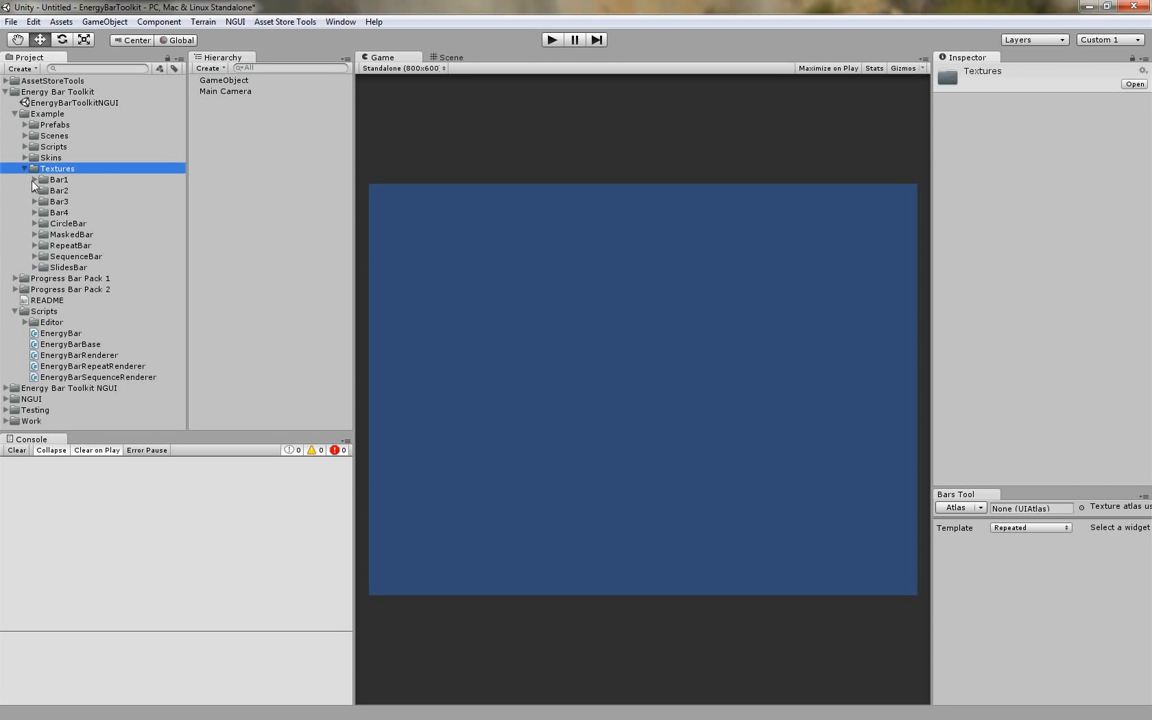
click(40, 201)
click(35, 201)
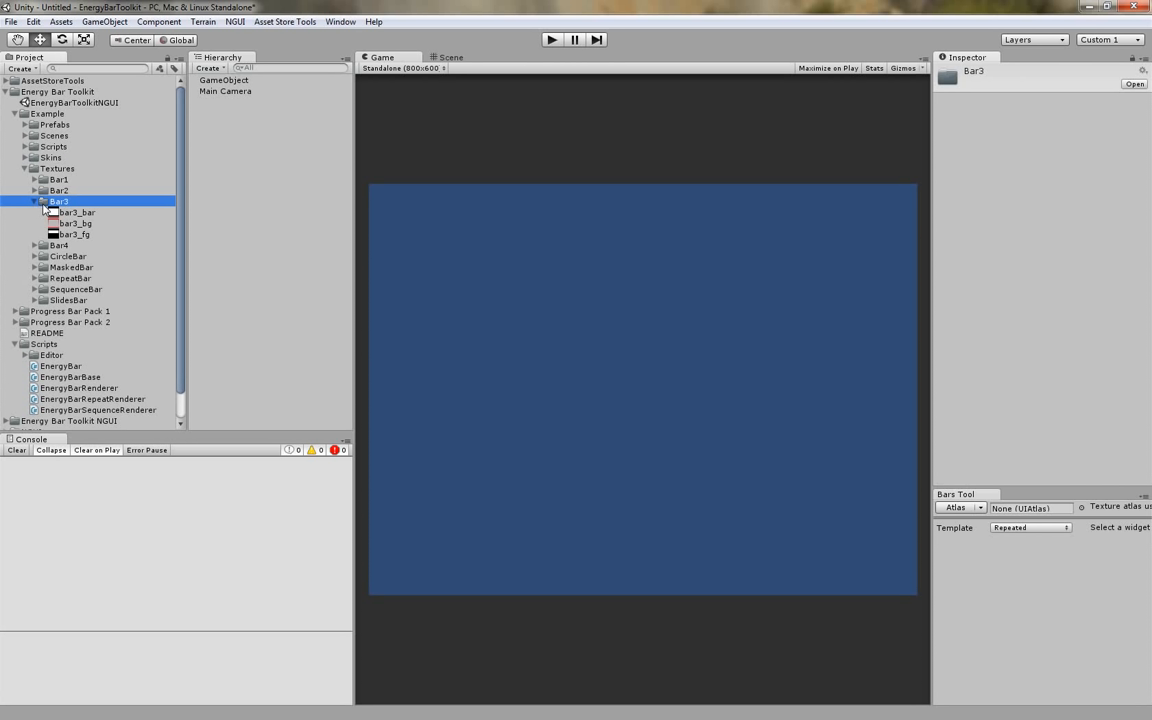
click(99, 215)
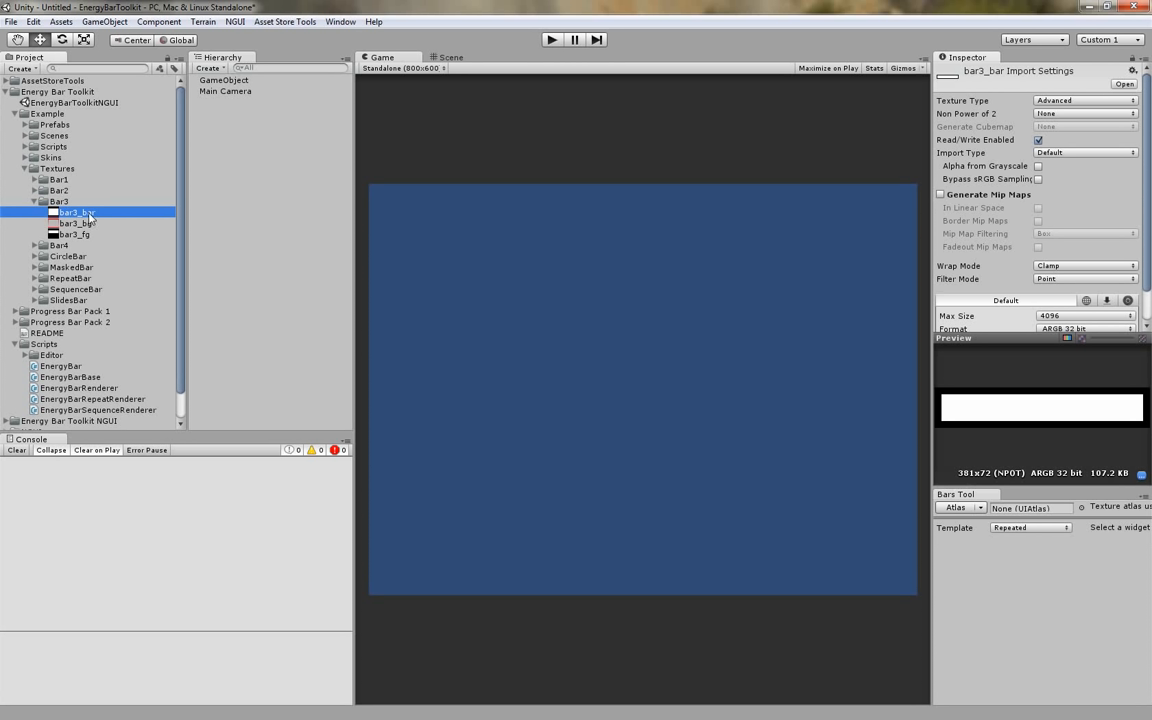
click(91, 225)
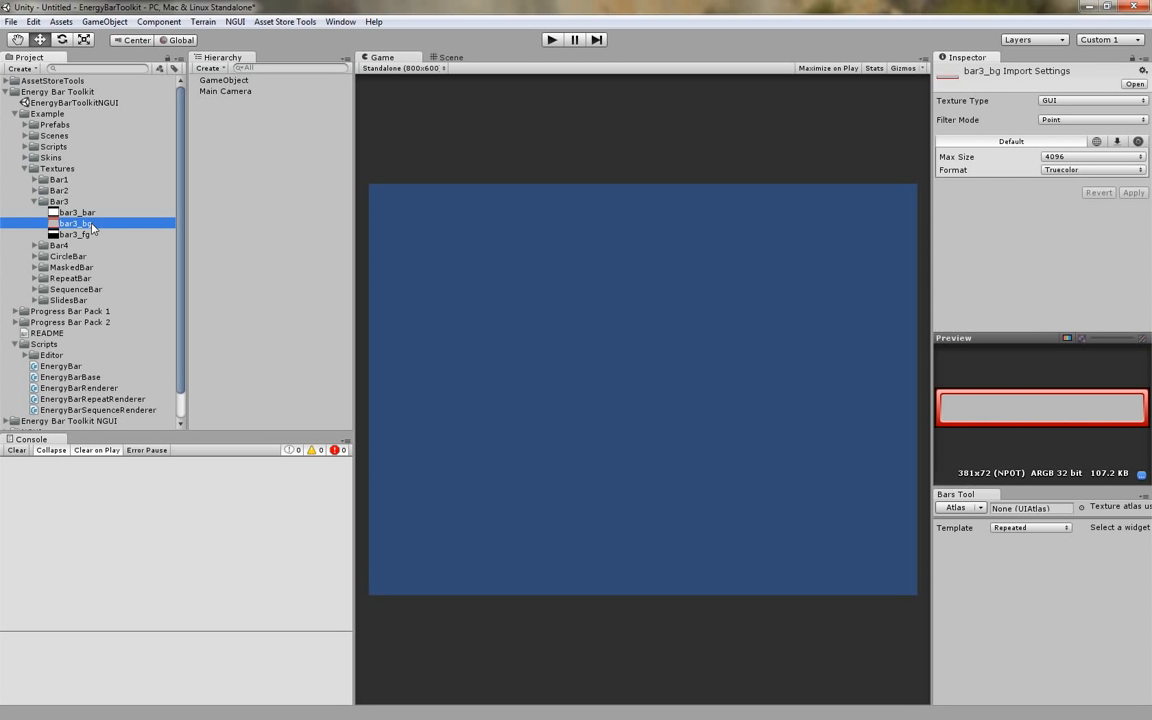
click(88, 236)
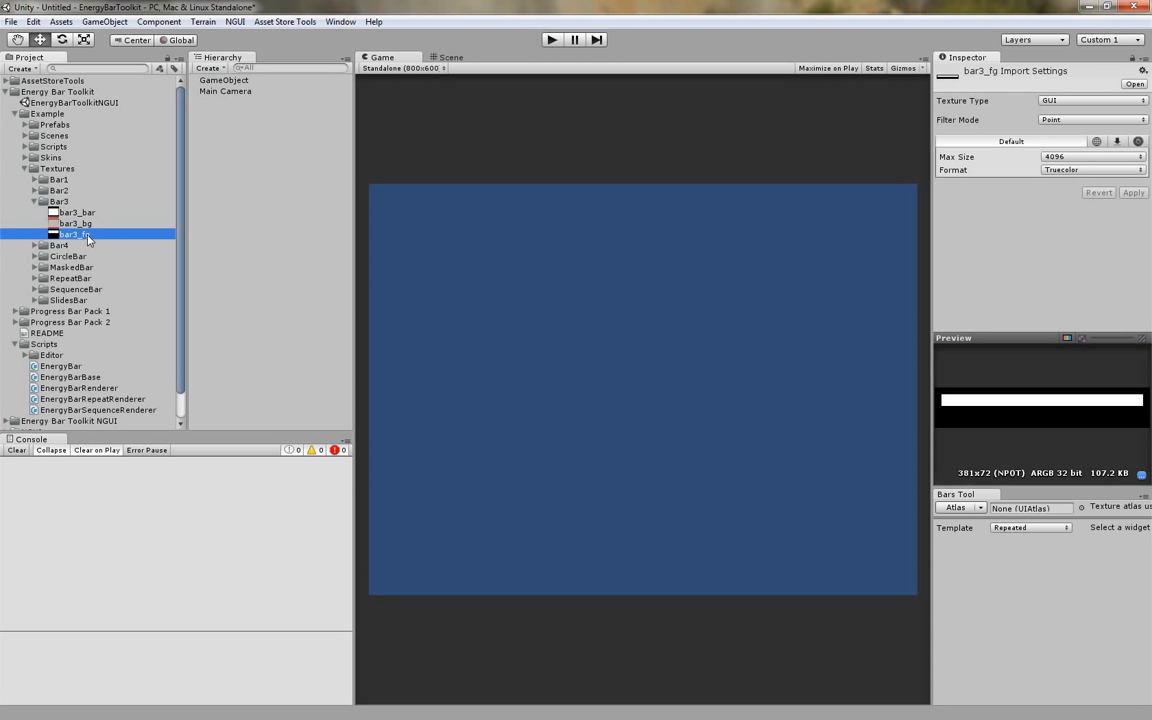
Assign bar3_bg as the GameObject's background texture, bar3_bar as its bar texture and bar3_fg as its foreground texture
click(214, 82)
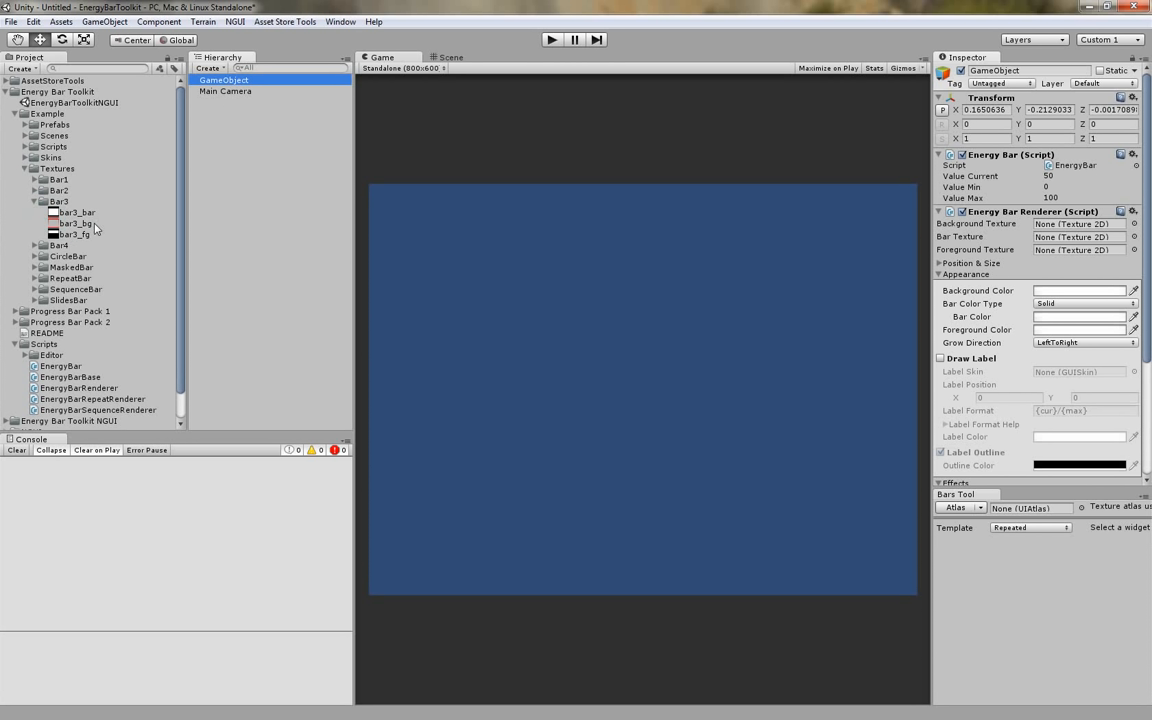
drag(80, 224, 1088, 227)
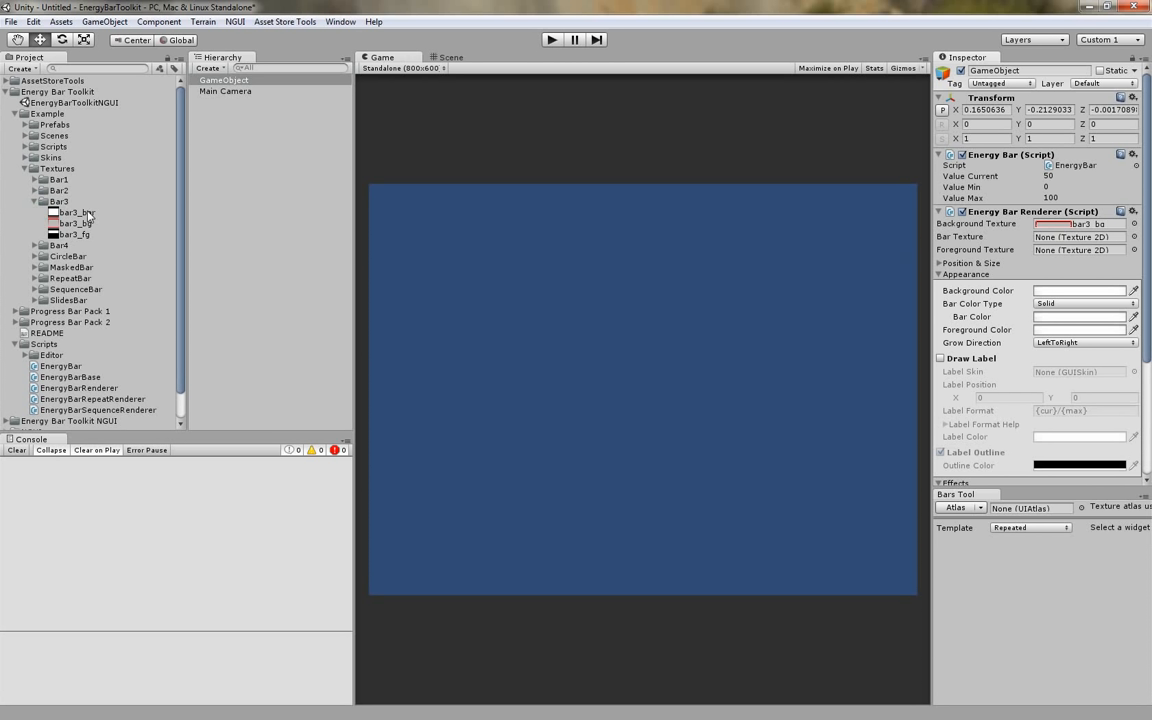
drag(87, 213, 1040, 240)
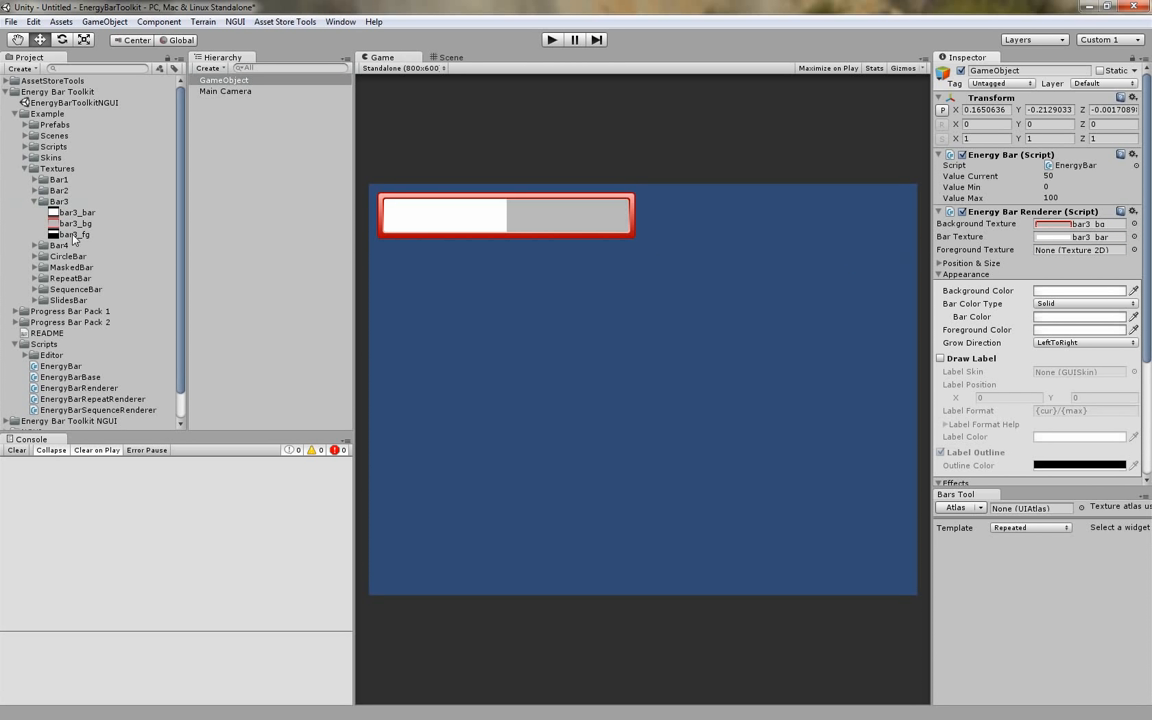
drag(75, 234, 1066, 256)
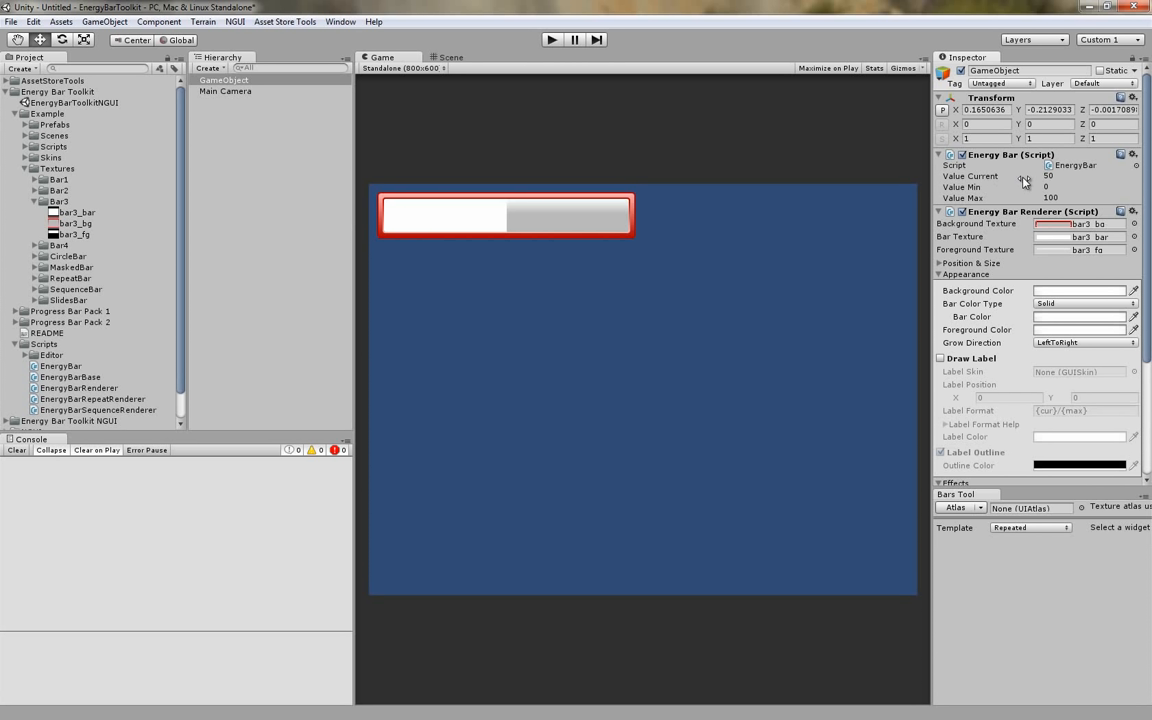
Test the bar's fill by varying Value Current and return it to 50
drag(1030, 180, 989, 180)
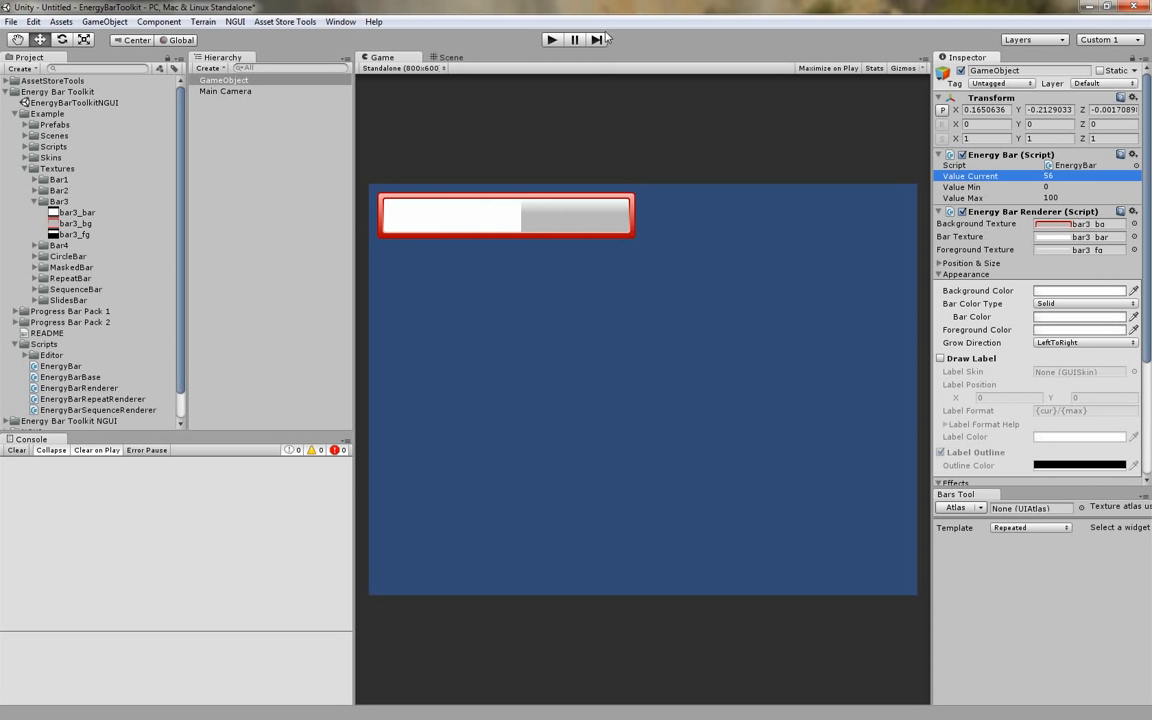
mouse_move(1004, 182)
mouse_down()
mouse_move(986, 180)
mouse_move(1015, 179)
mouse_move(995, 179)
mouse_up()
Set the bar color to dark red with RGBA 167, 0, 0, 255
click(1070, 319)
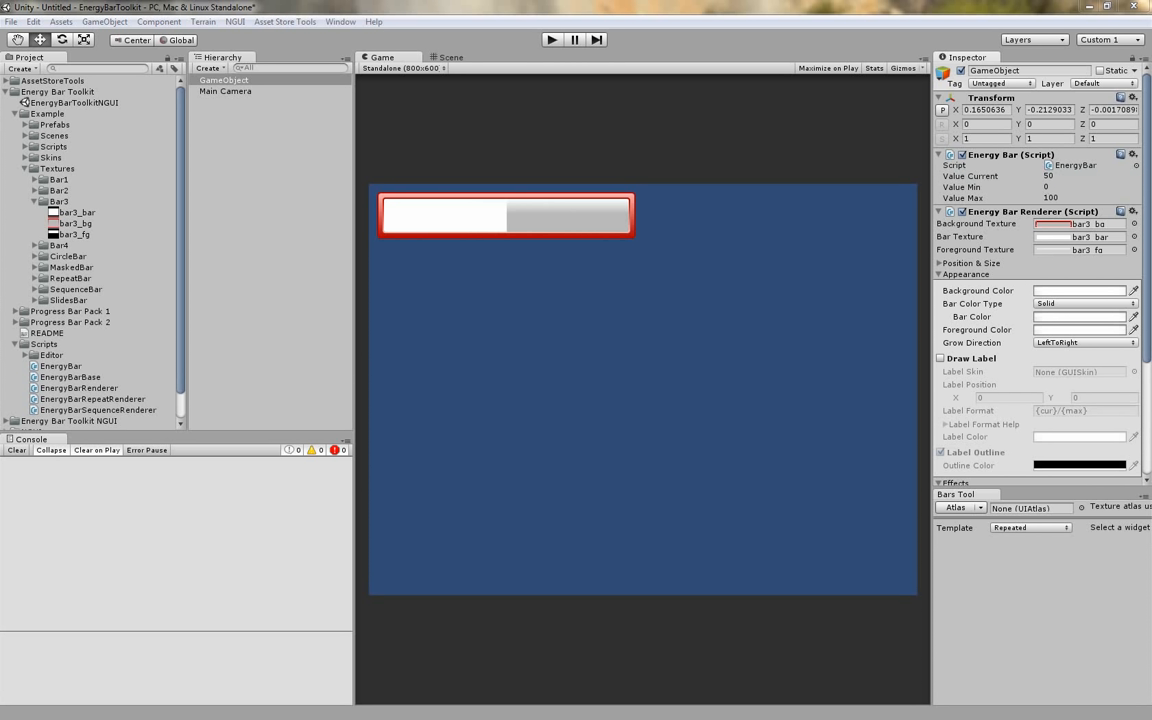
click(249, 218)
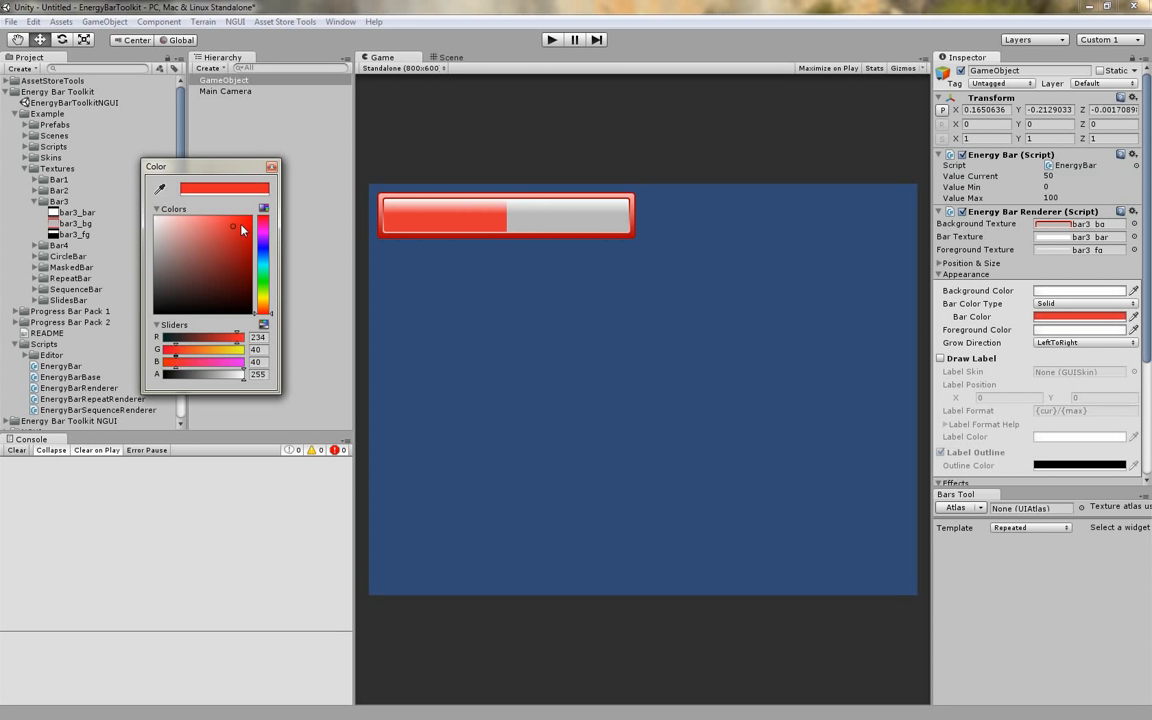
drag(240, 218, 275, 253)
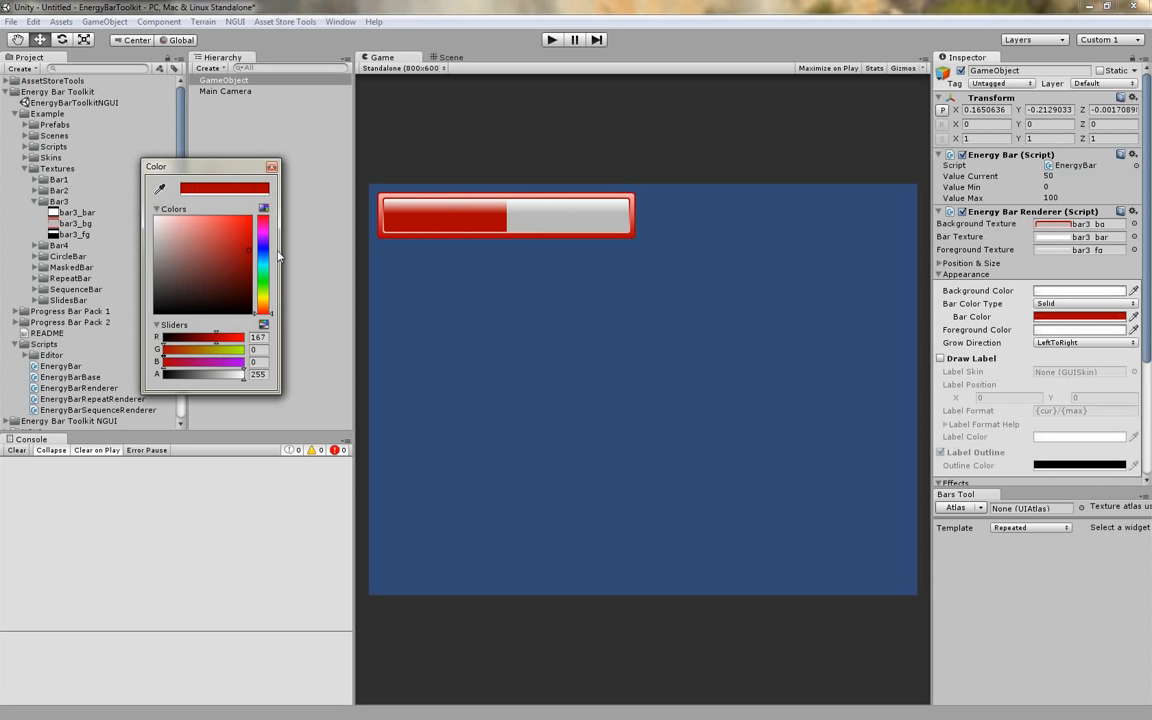
Change the bar color to blue with RGBA 65, 112, 190, 255 and close the color picker
drag(265, 312, 229, 264)
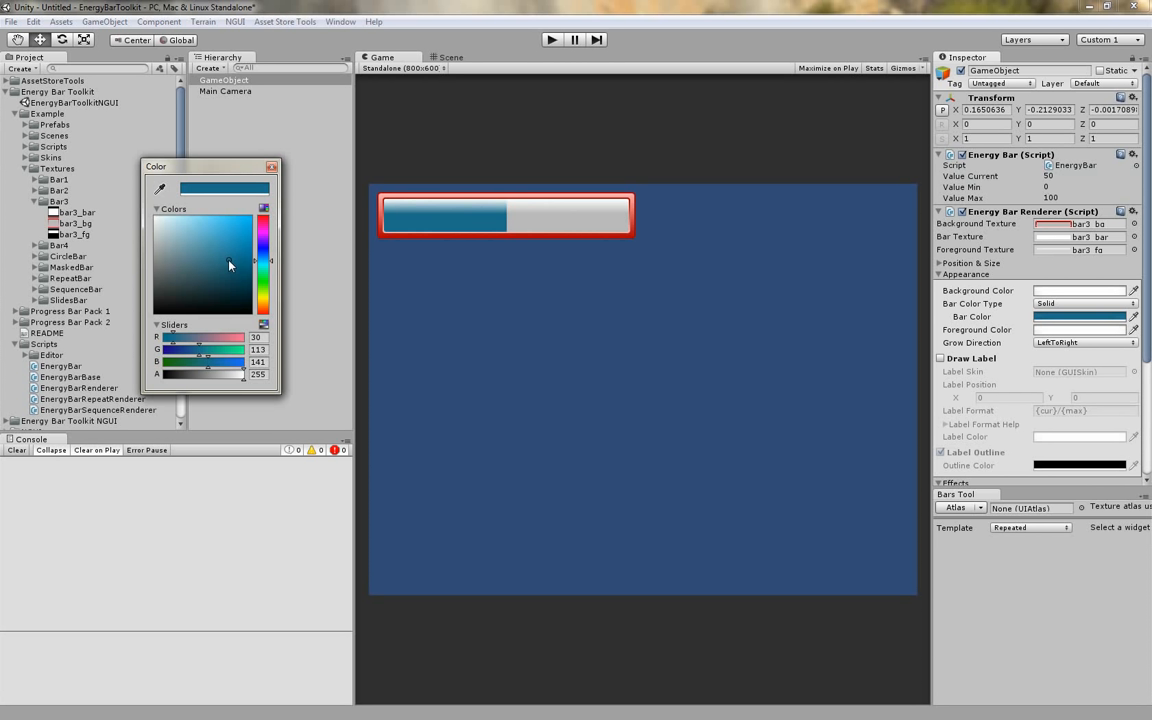
click(266, 258)
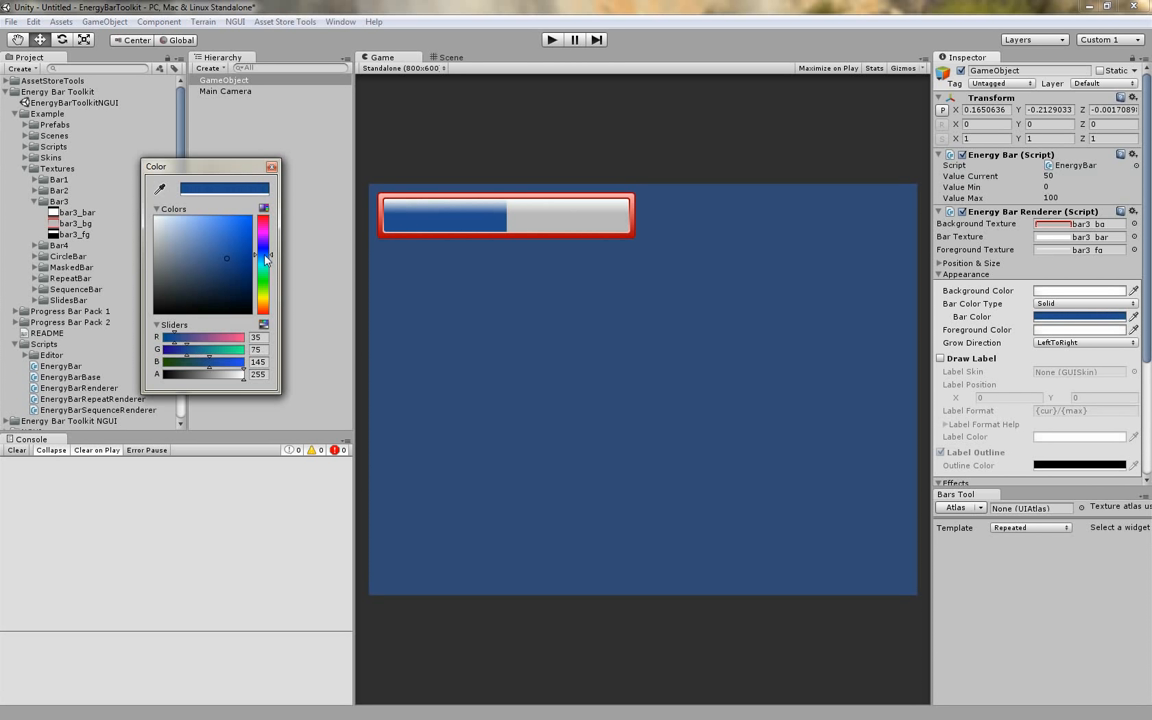
mouse_move(244, 257)
mouse_down()
mouse_move(247, 244)
mouse_move(226, 231)
mouse_move(219, 242)
mouse_up()
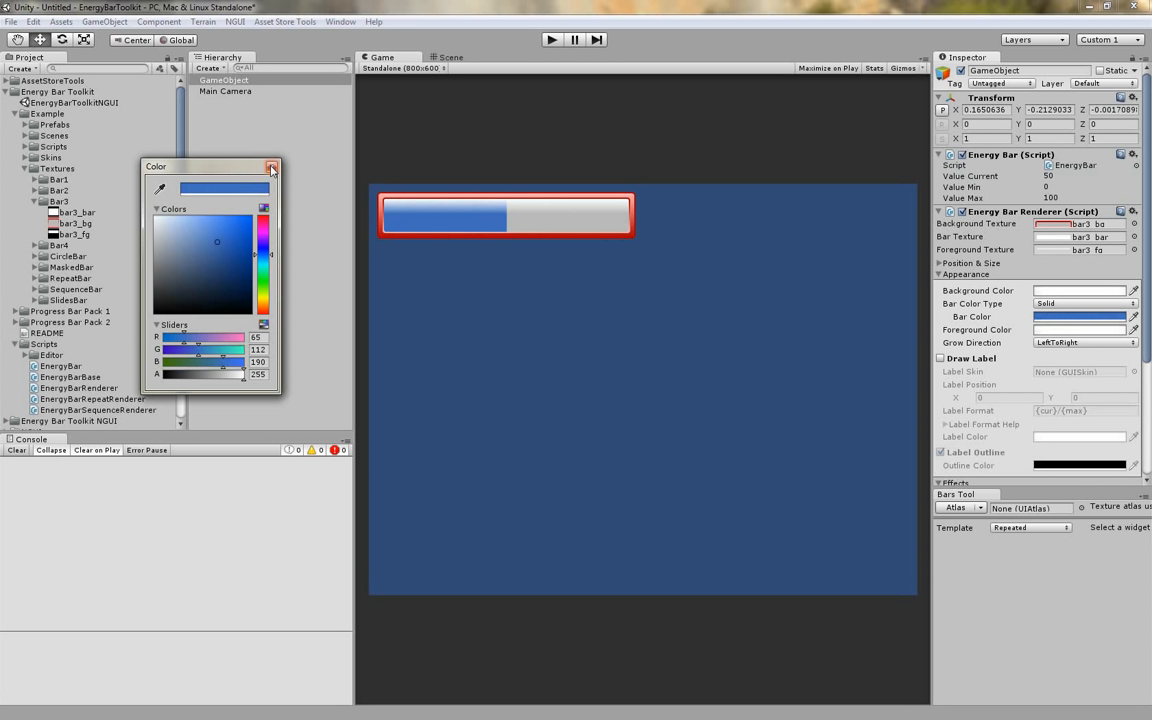
click(271, 169)
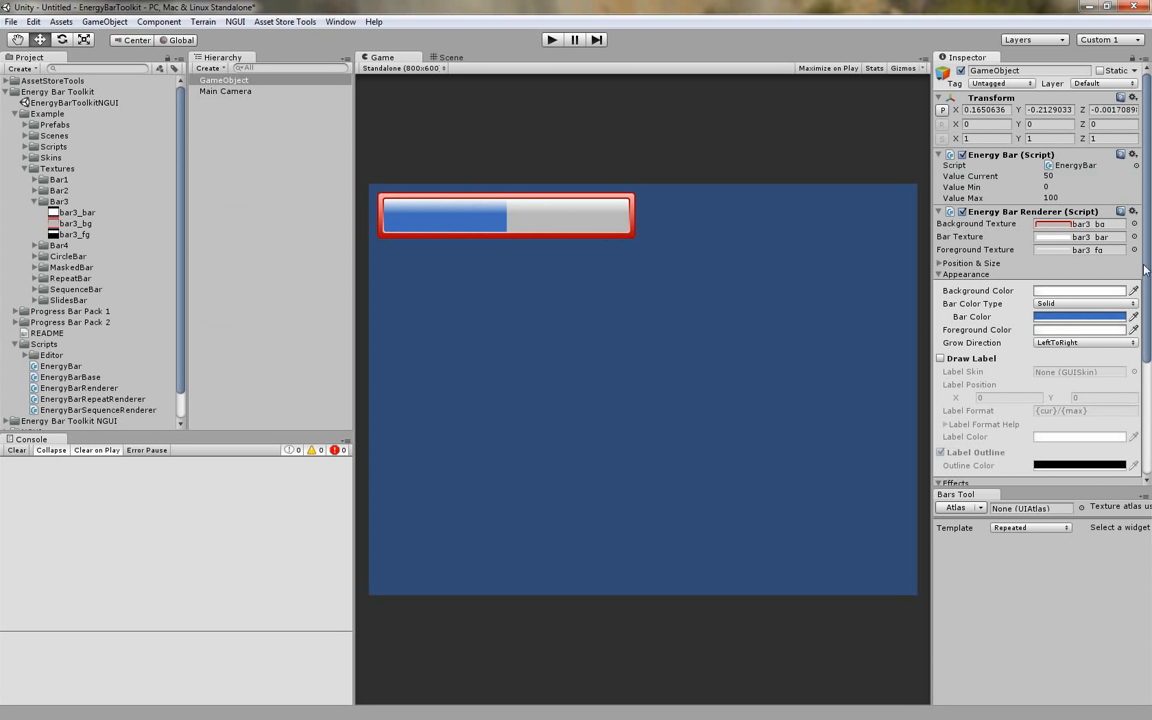
Test the fill on a smaller range by setting Value Max to 10 and Value Current to 5 and varying Value Current
click(1064, 197)
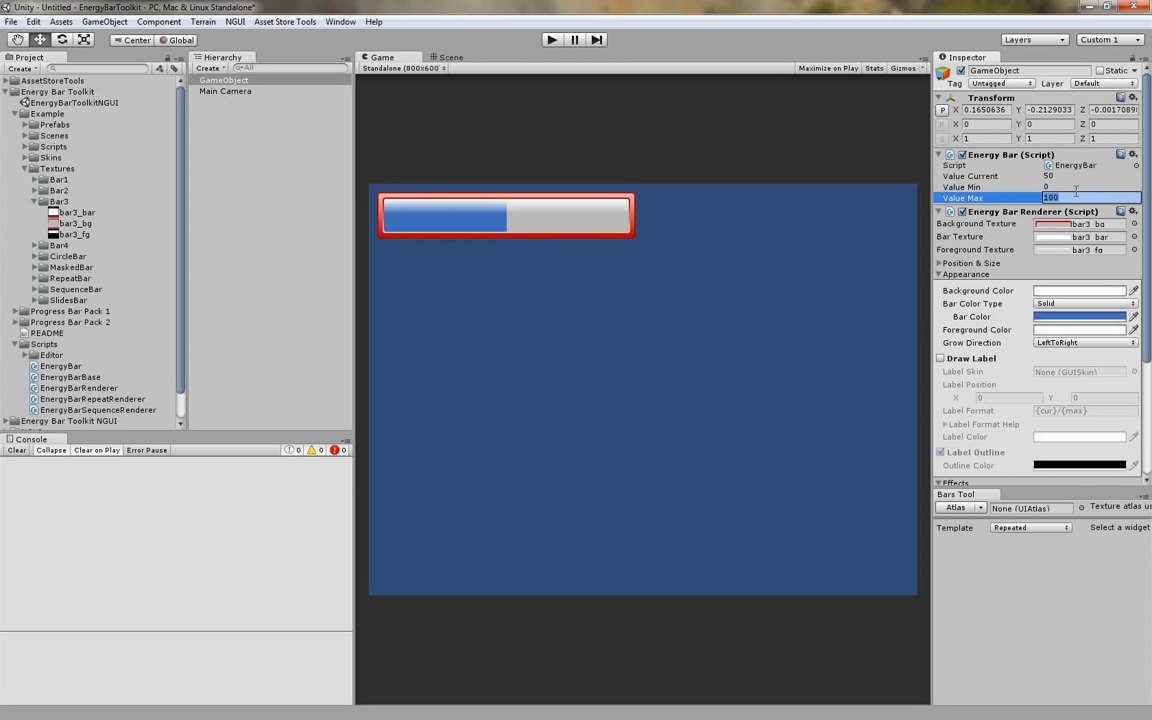
text(10)
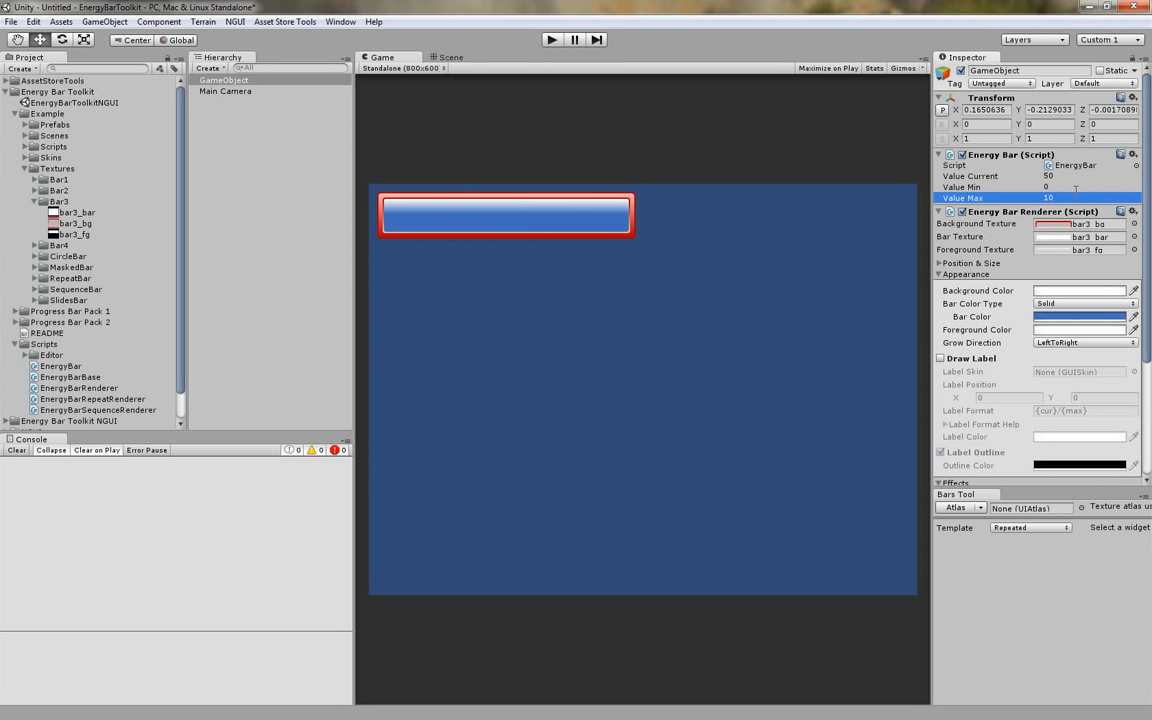
click(1065, 175)
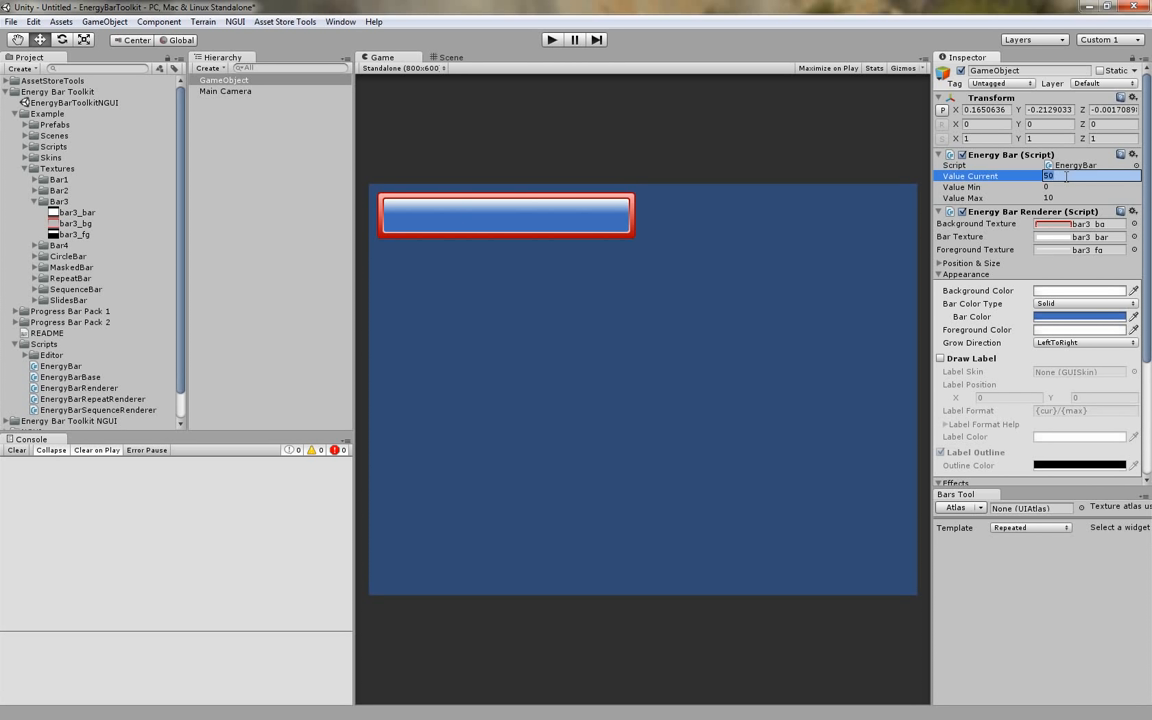
text(5)
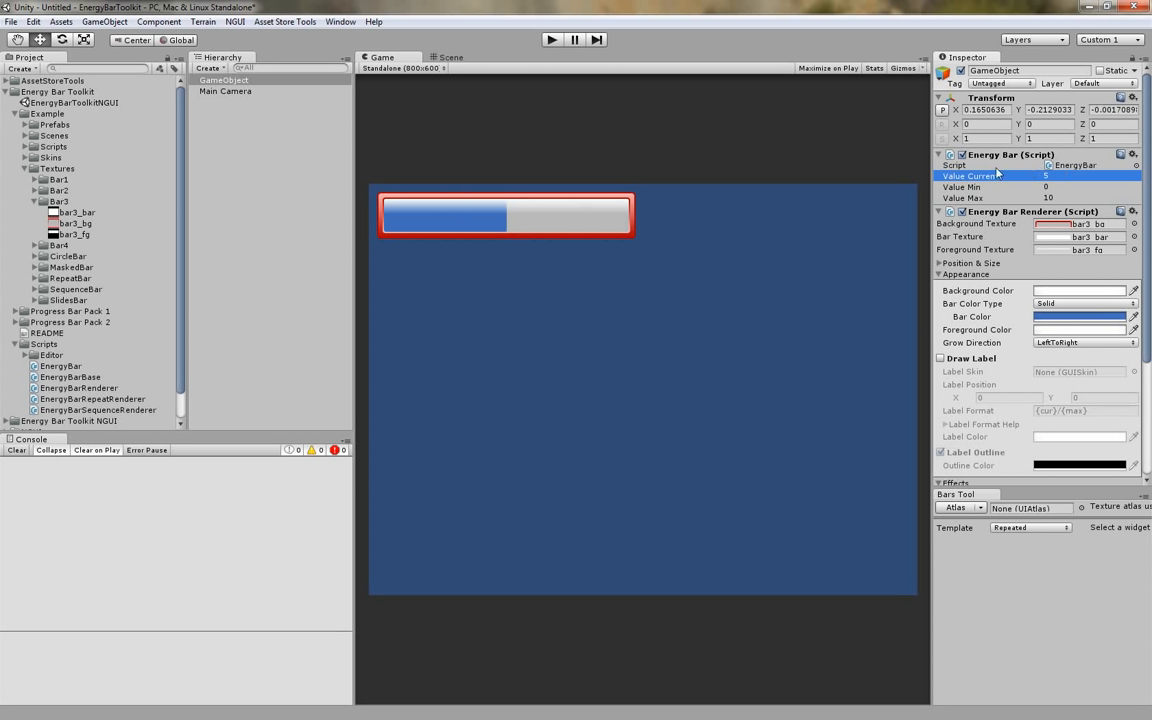
mouse_move(997, 173)
mouse_down()
mouse_move(1008, 175)
mouse_move(983, 176)
mouse_up()
drag(984, 180, 980, 177)
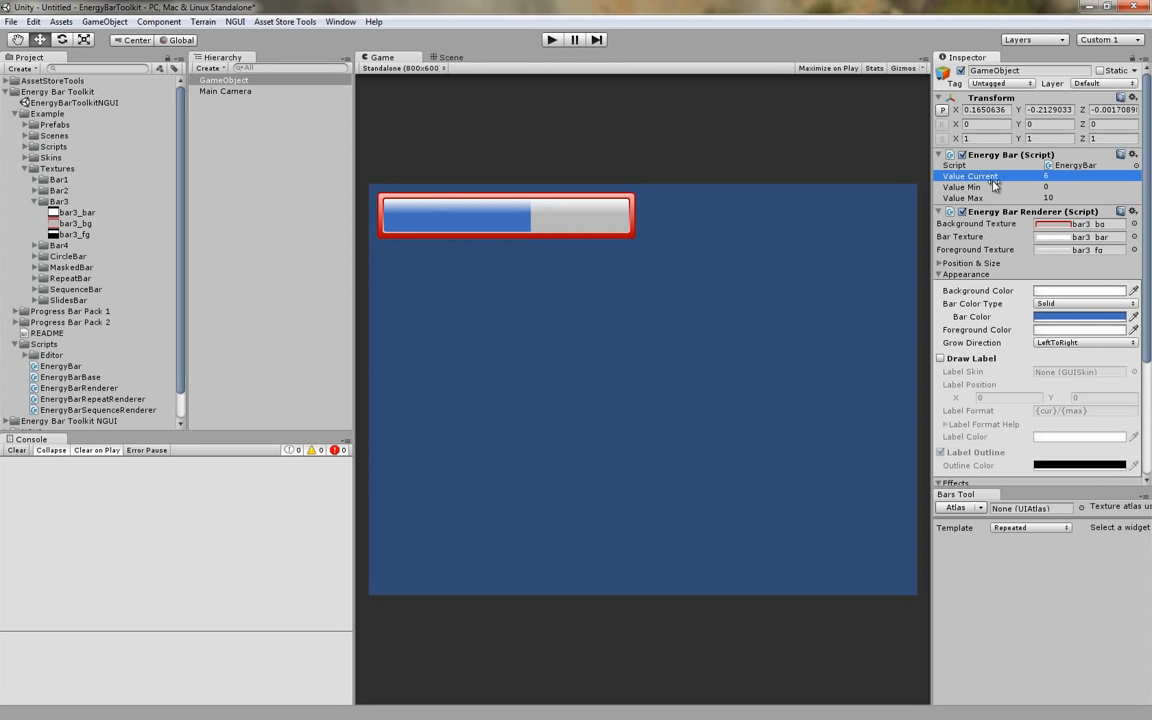
Restore the energy bar's Value Max to 100 and its Value Current to 50
click(1073, 197)
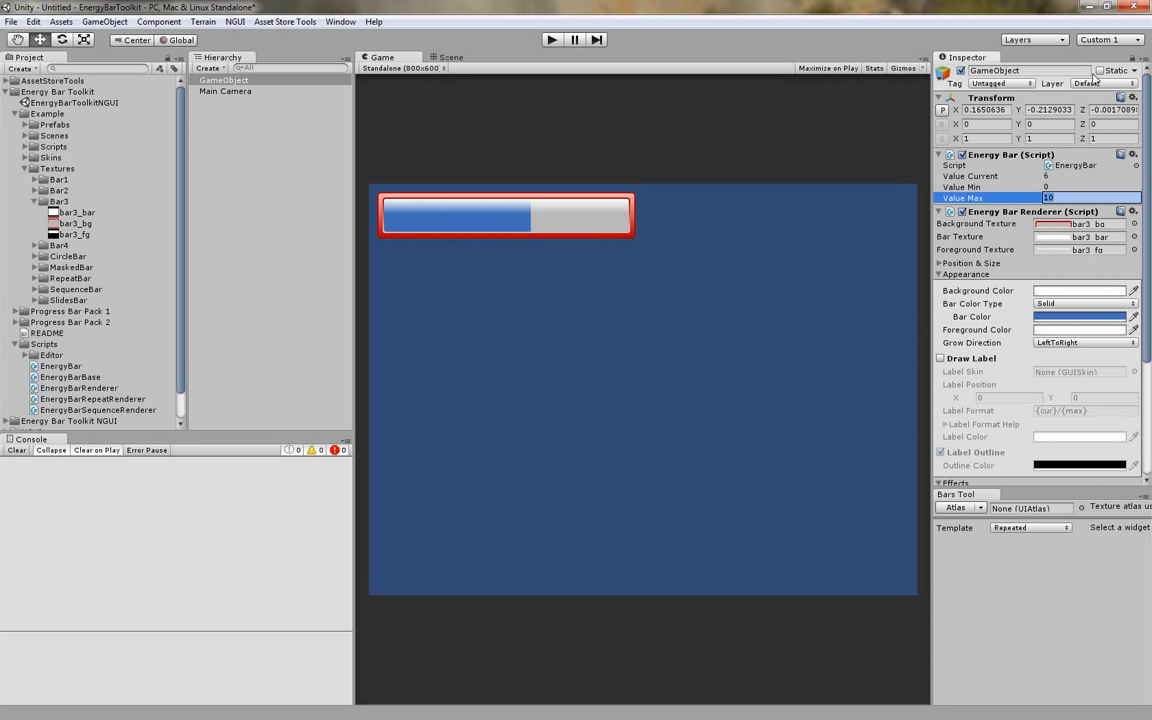
text(100)
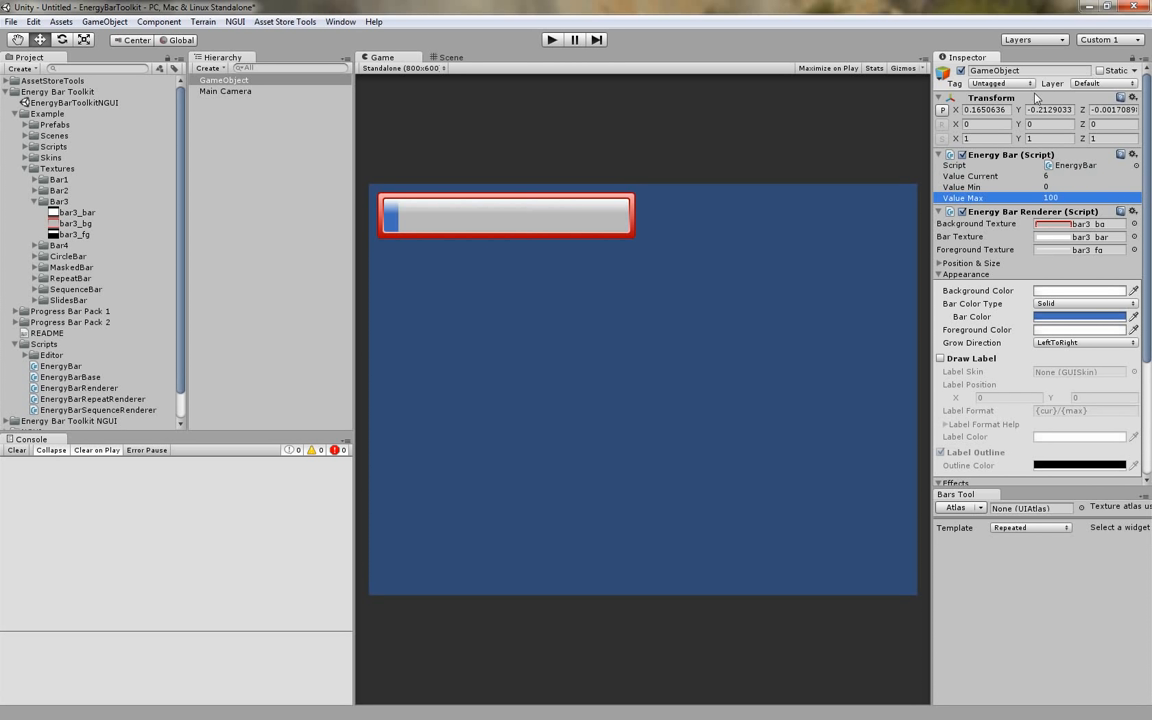
click(1059, 186)
click(1058, 176)
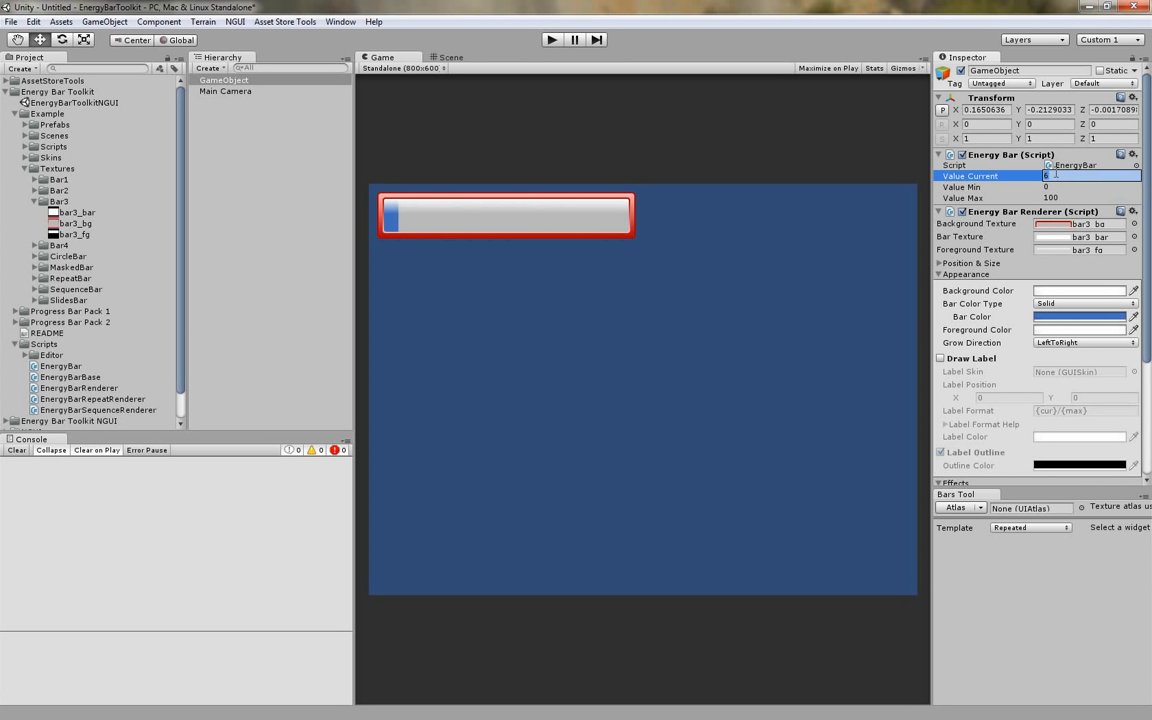
text(50)
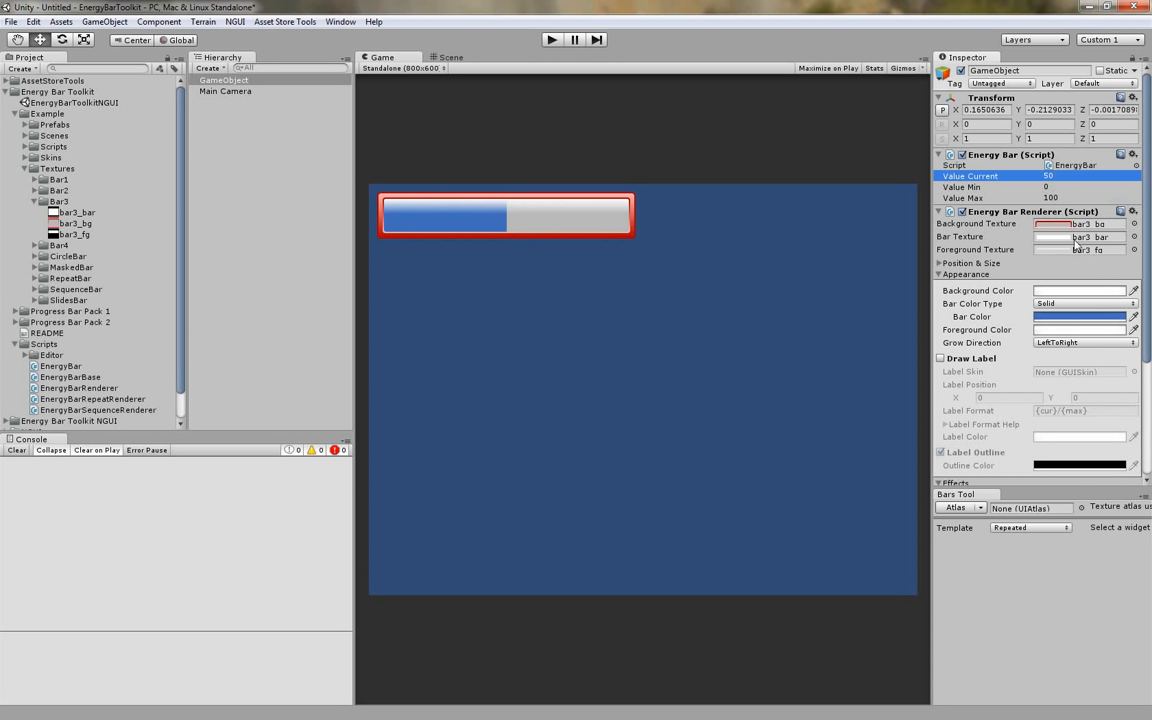
Collapse the renderer's Effects settings and set the bar's pivot to BottomRight in its Position & Size settings
drag(1143, 260, 1143, 263)
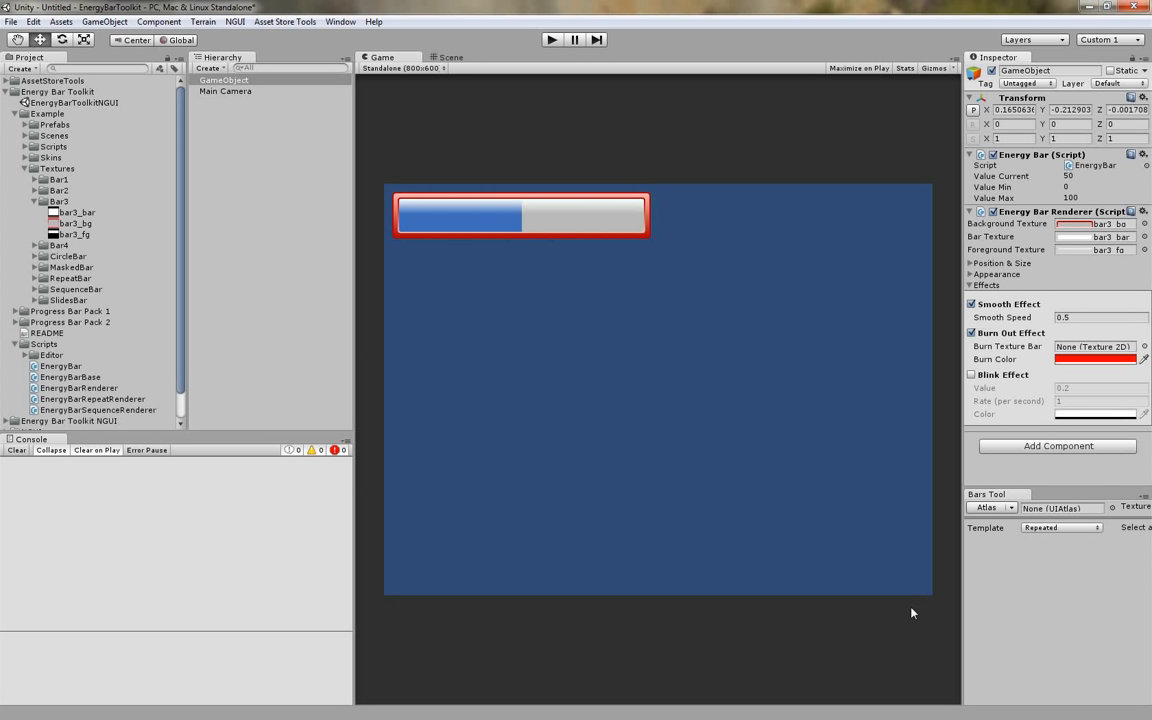
click(969, 286)
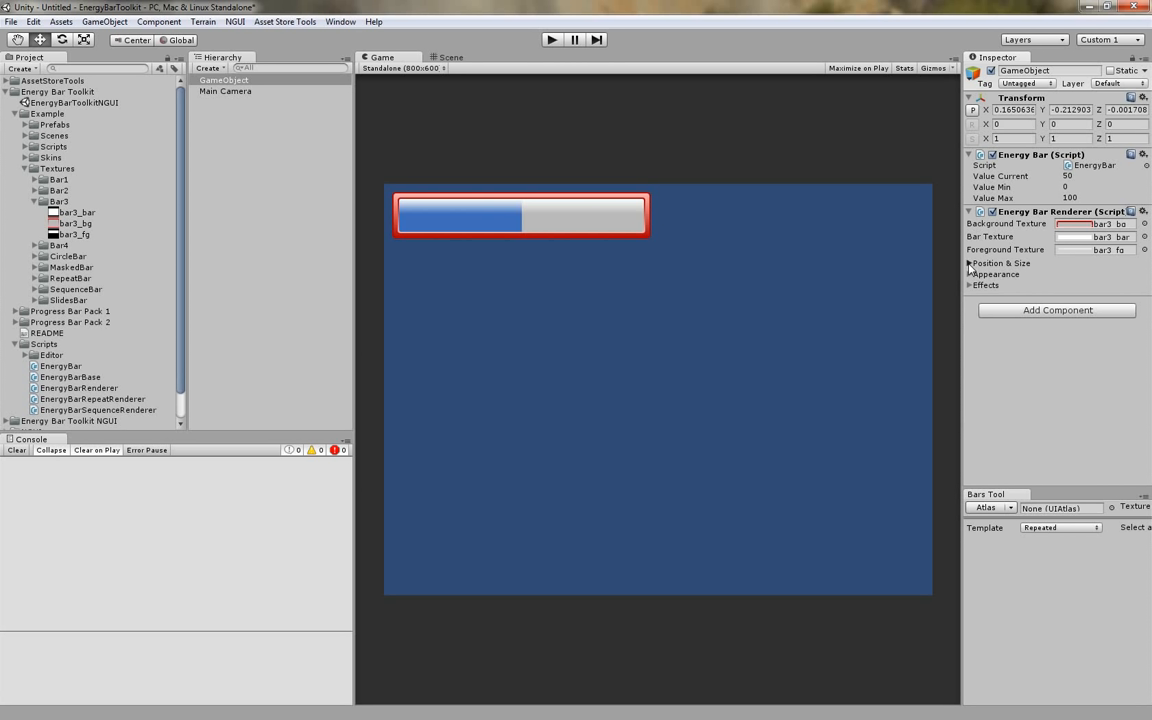
click(969, 263)
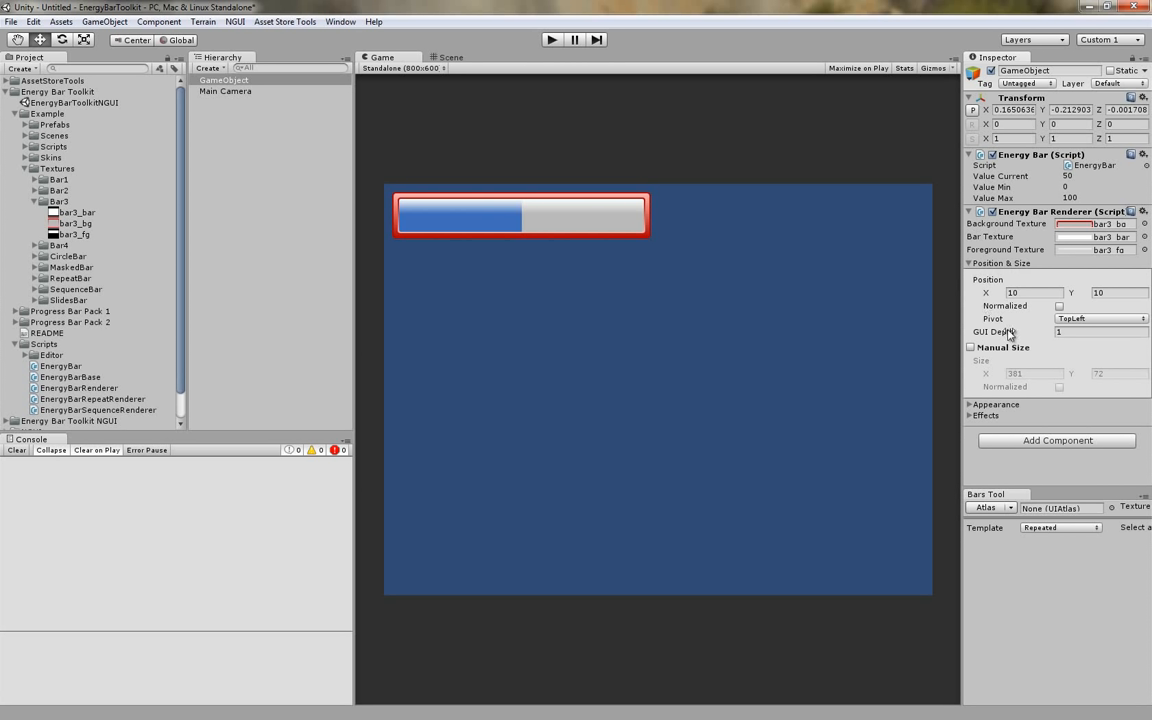
click(1077, 320)
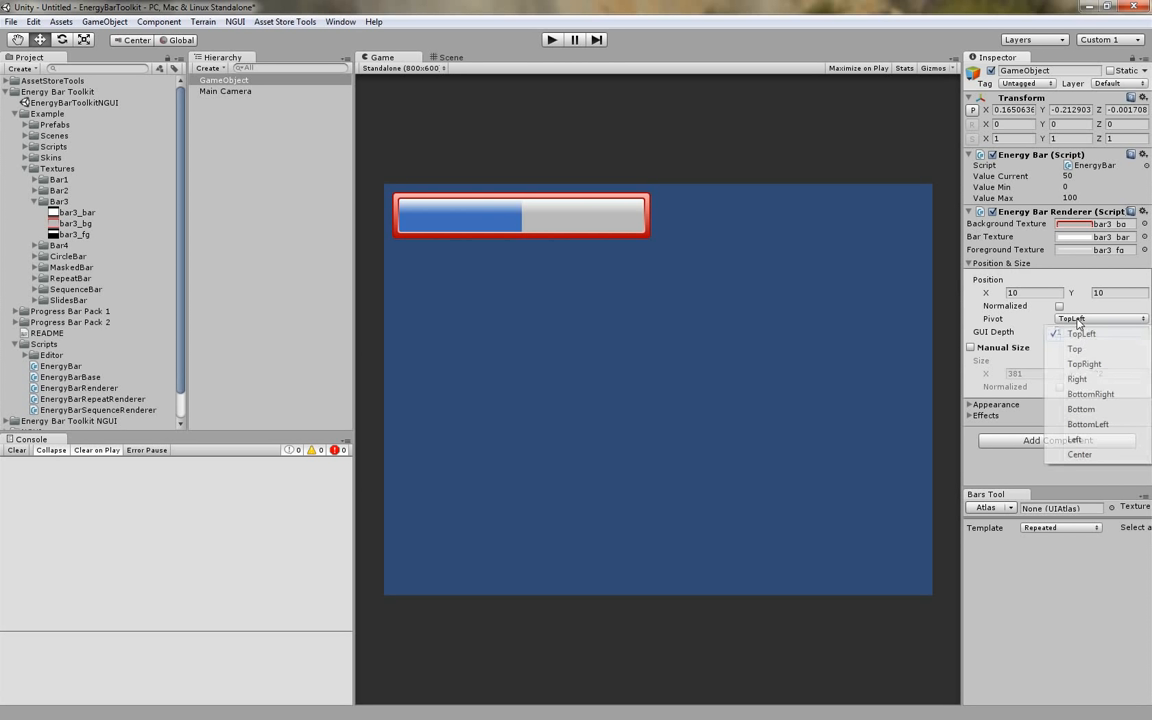
click(1090, 394)
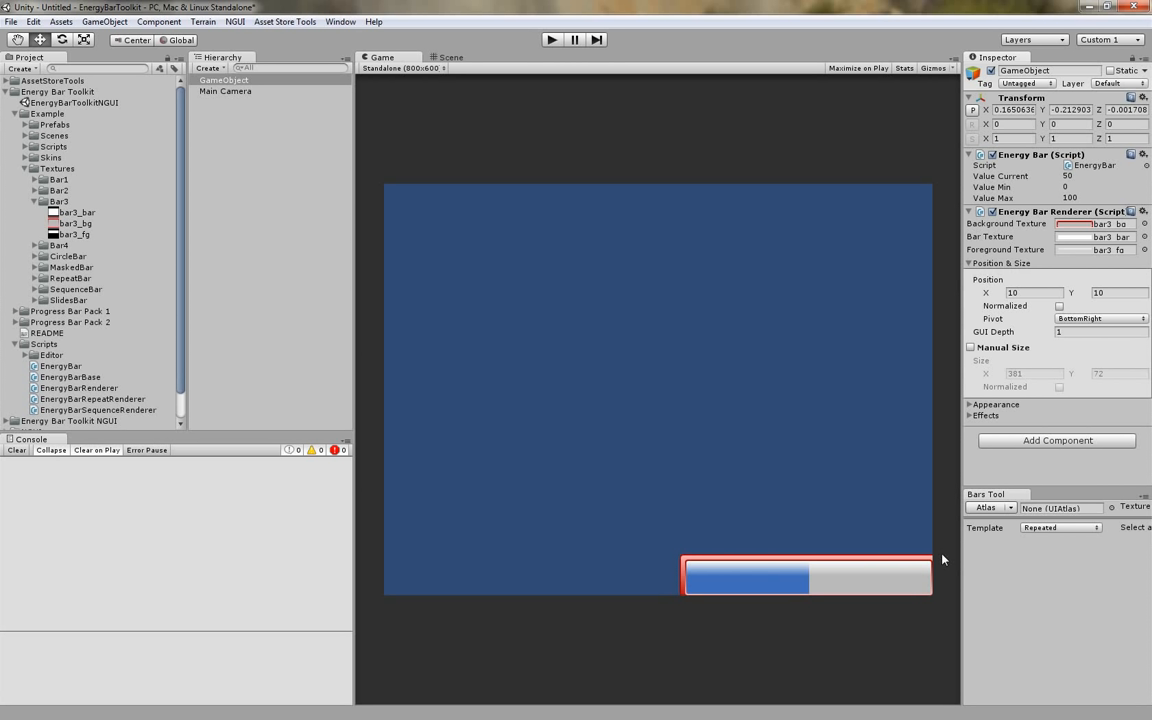
Offset the bar from its corner by setting Position X to -10 and Y to -10
click(1015, 292)
drag(986, 296, 530, 300)
click(1116, 295)
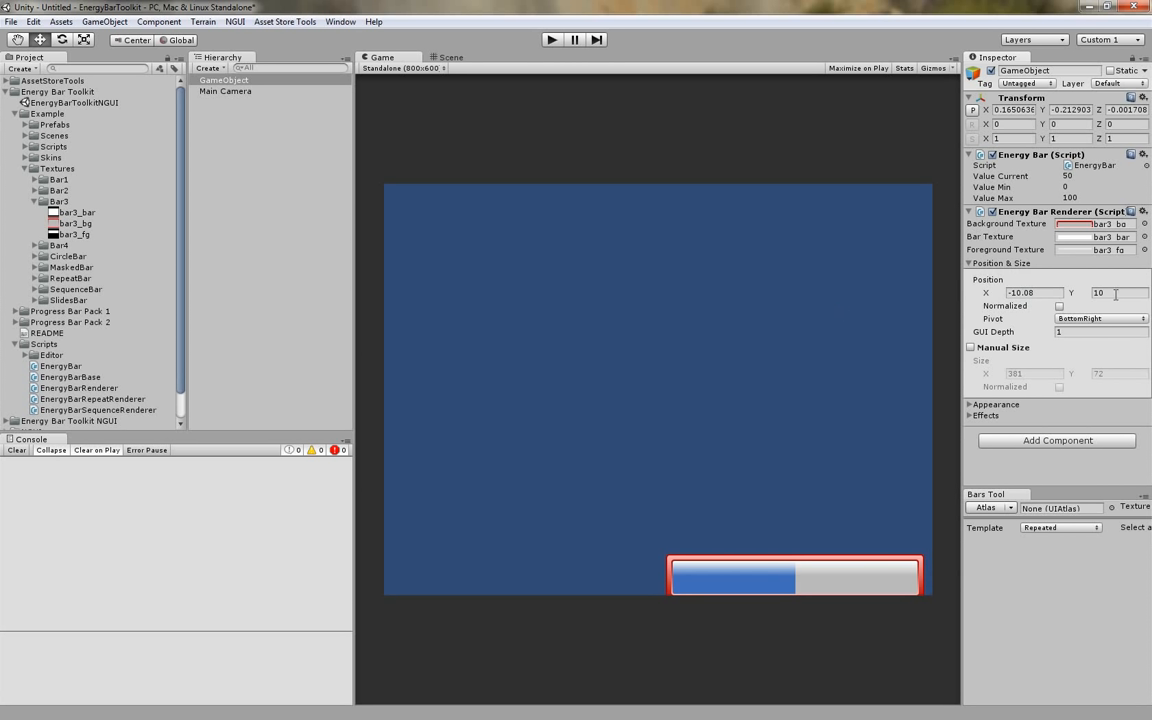
drag(1077, 296, 930, 293)
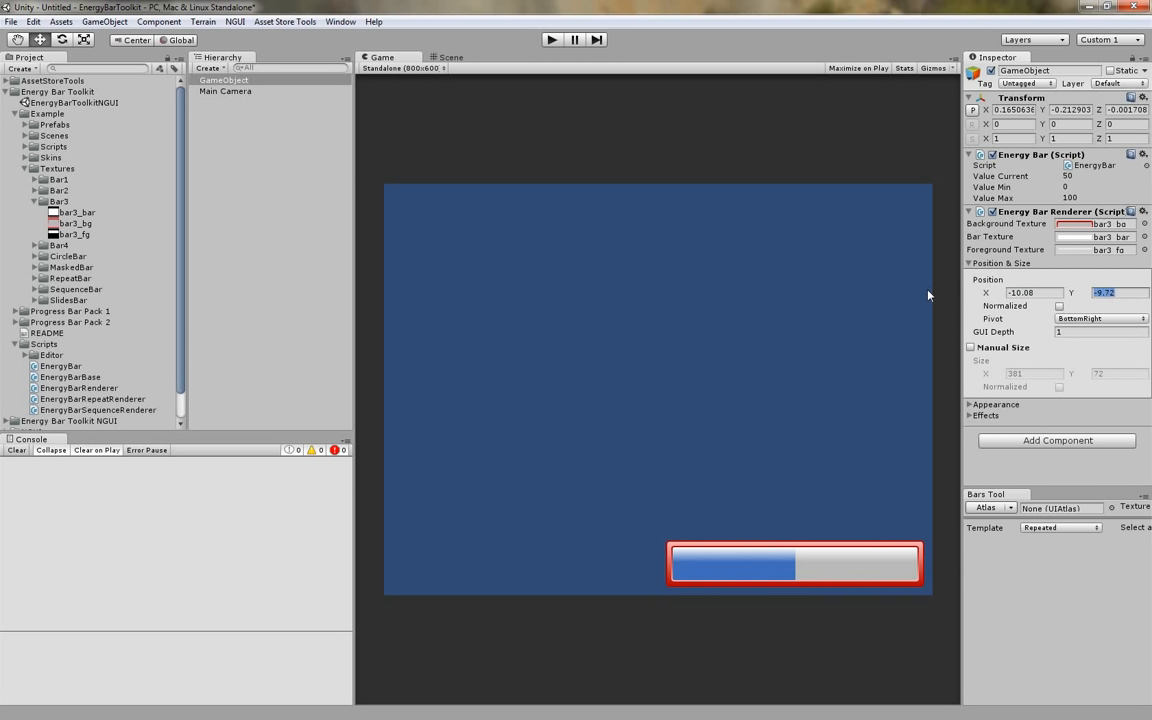
click(1043, 291)
text(-10)
key(Tab)
text(-10)
Switch the Game view from Standalone (800x600) to Free Aspect and widen it slightly to check the bar's anchoring
click(410, 68)
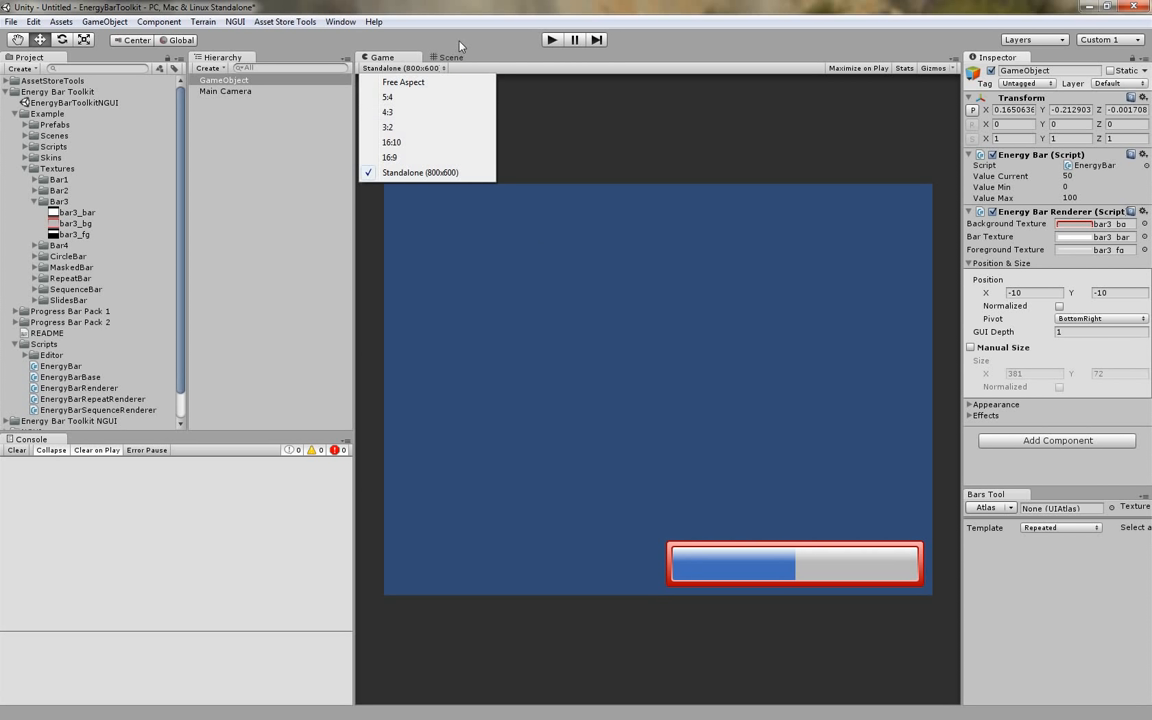
click(406, 55)
click(393, 70)
click(745, 2)
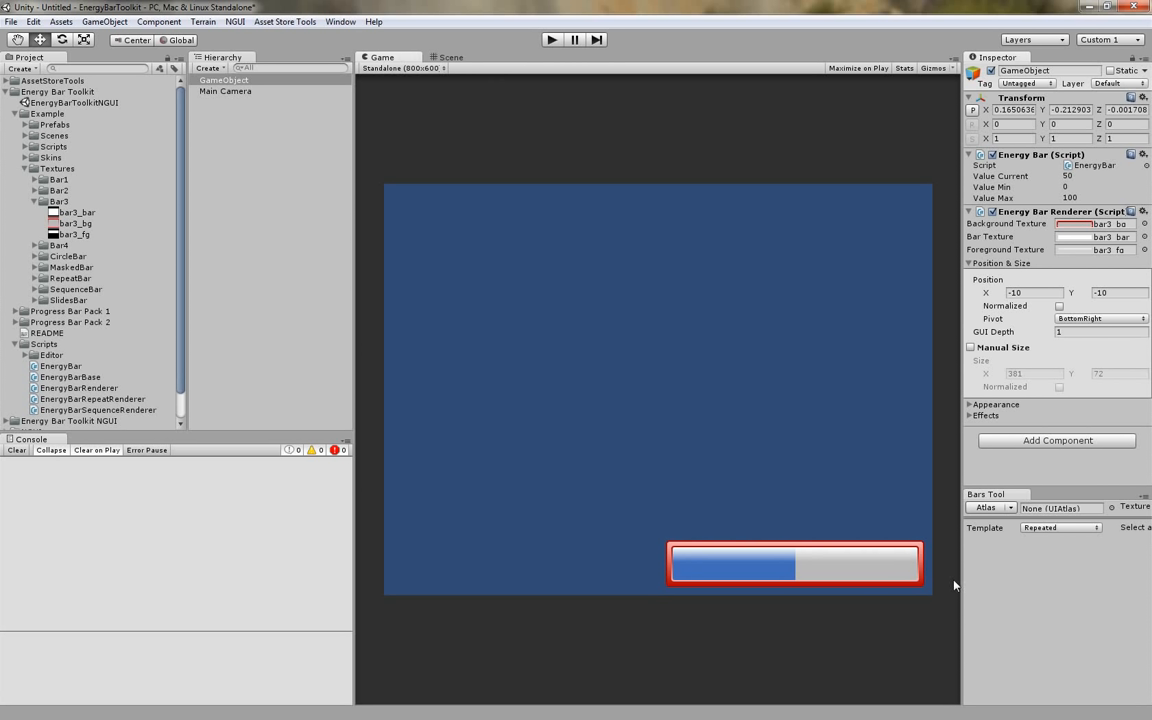
click(403, 68)
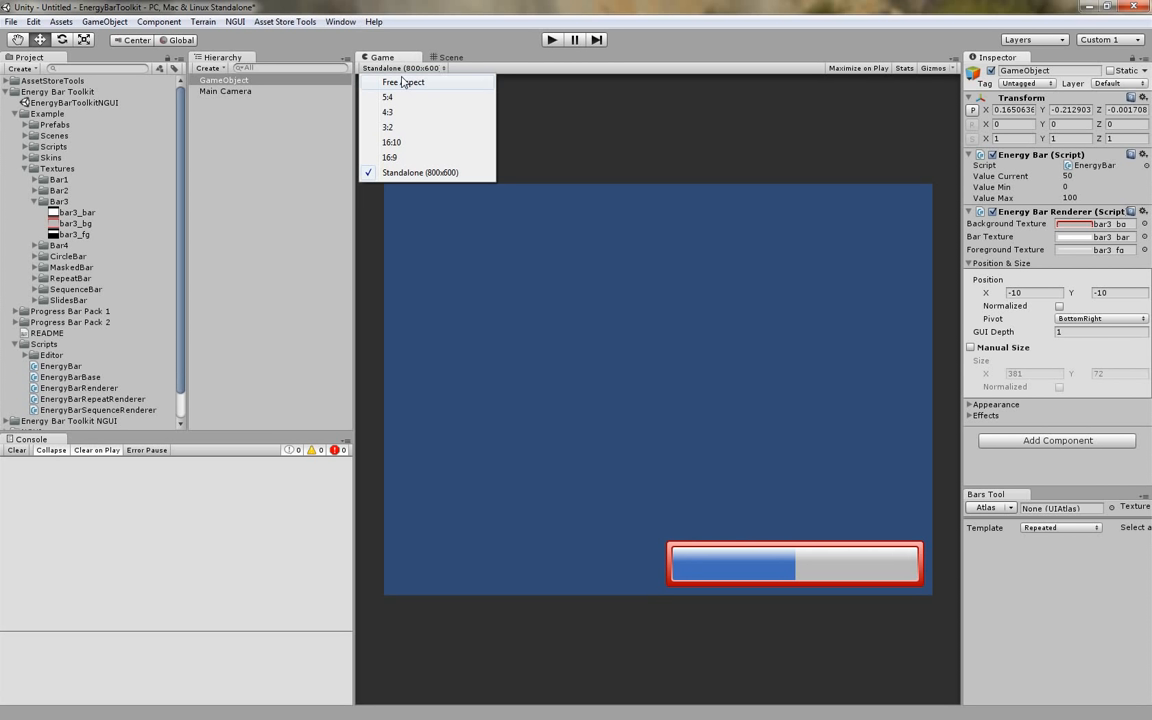
click(403, 82)
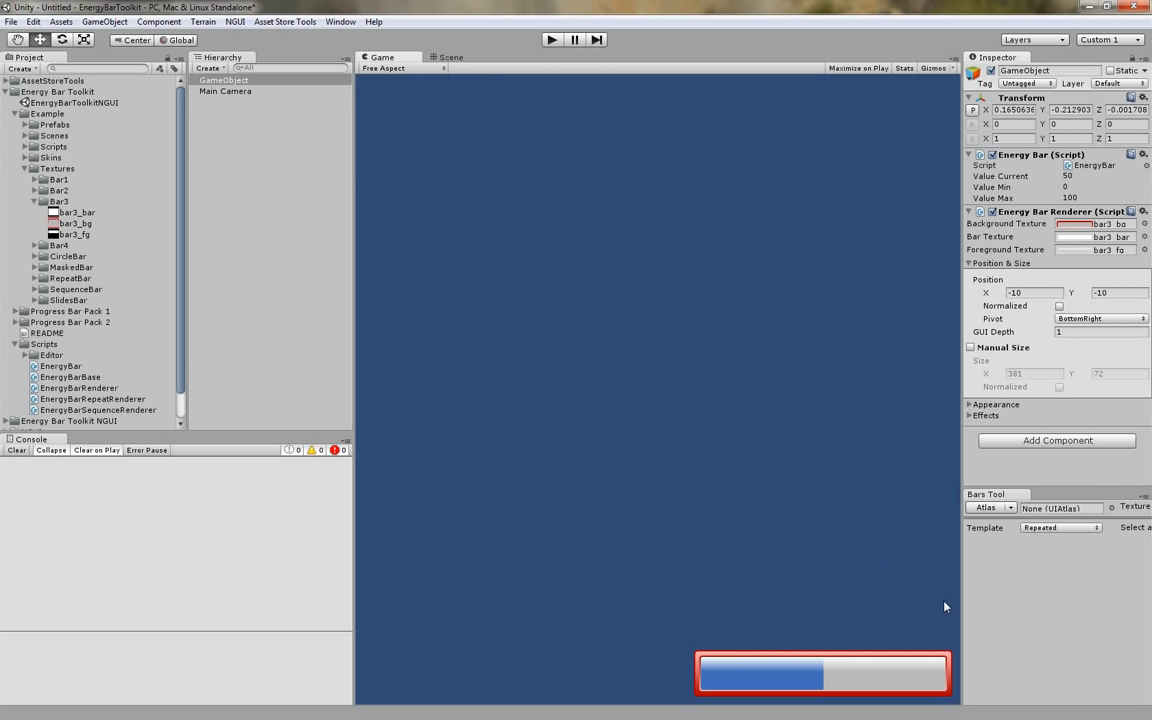
mouse_move(960, 617)
mouse_down()
mouse_move(846, 610)
mouse_move(973, 609)
mouse_up()
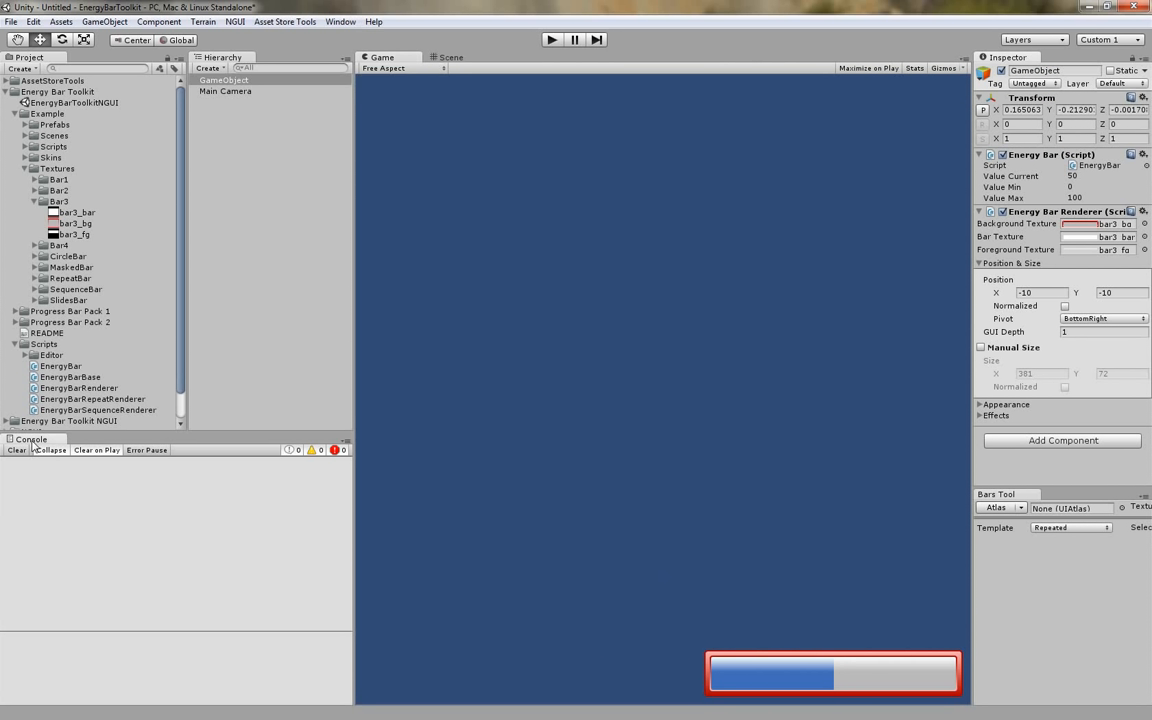
Dock the Console beneath the Project view and enlarge the Game view to full height
drag(31, 439, 558, 645)
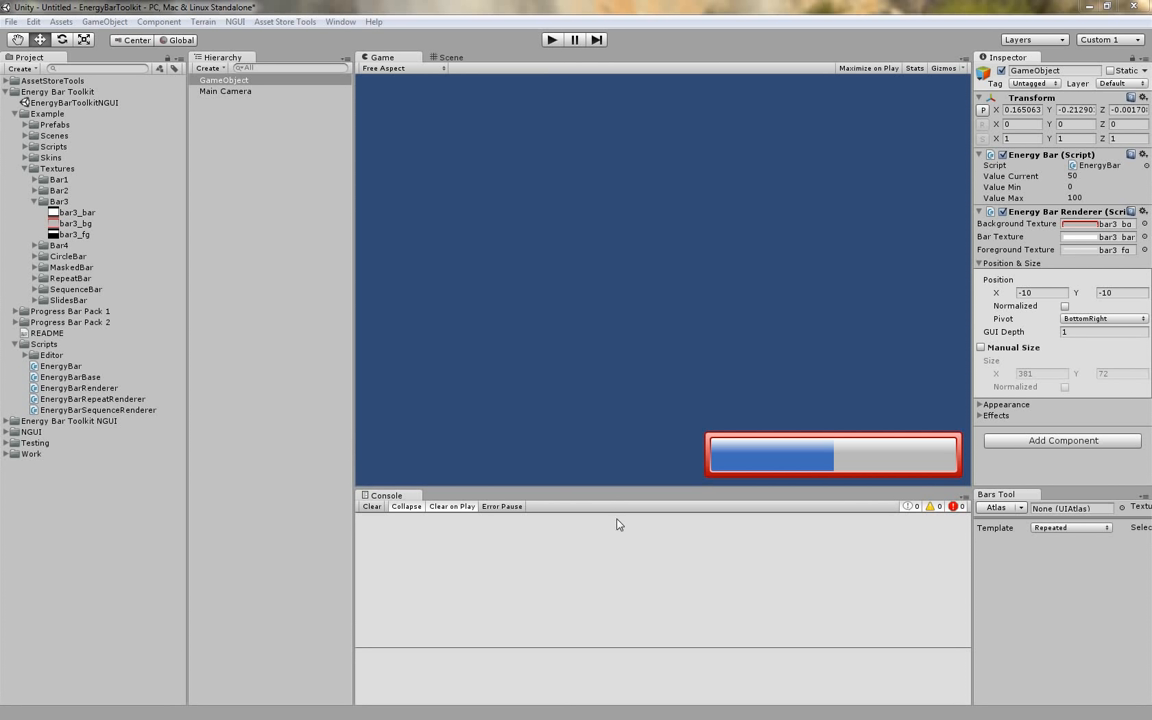
mouse_move(612, 487)
mouse_down()
mouse_move(651, 432)
mouse_move(650, 296)
mouse_move(635, 477)
mouse_move(625, 321)
mouse_move(607, 480)
mouse_up()
drag(385, 491, 157, 690)
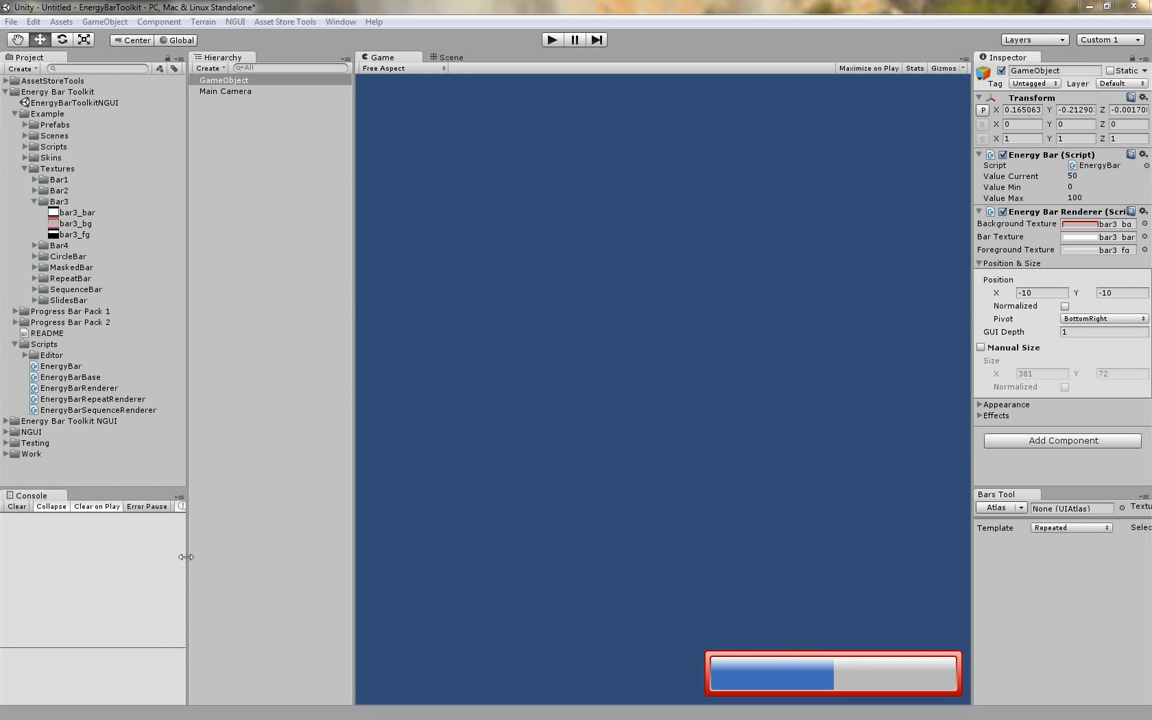
drag(30, 494, 102, 629)
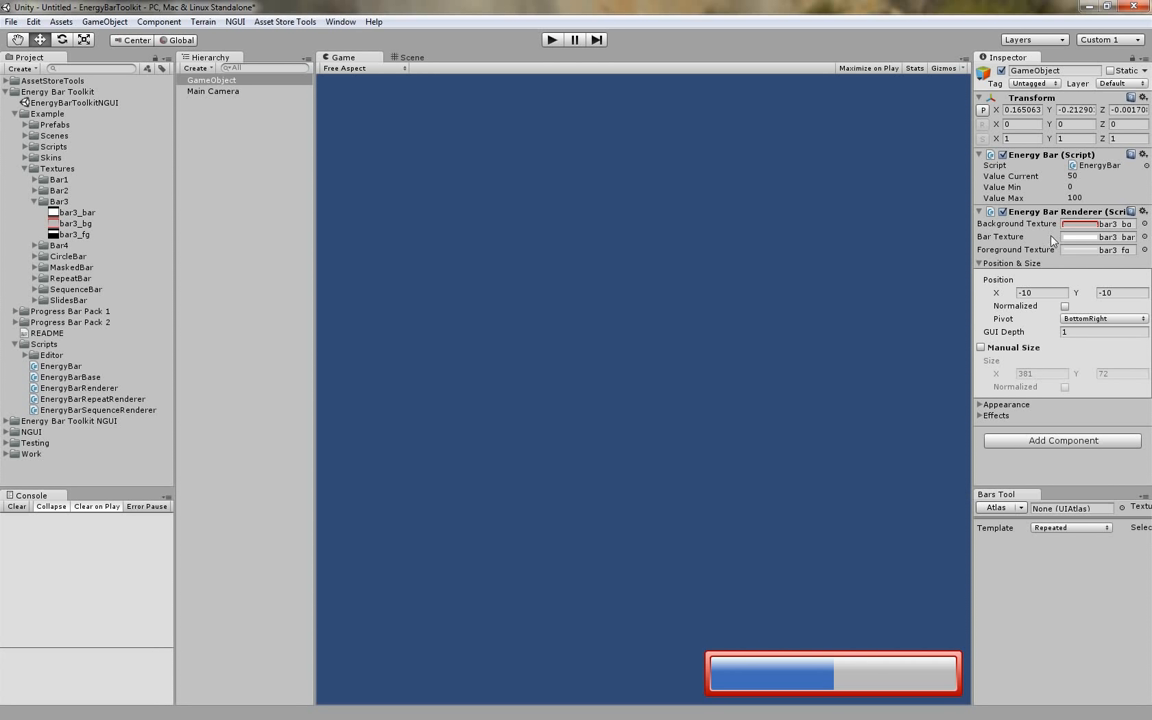
Turn off Burn Out Effect in the renderer's Effects settings, leaving Smooth Effect enabled
click(980, 264)
click(980, 285)
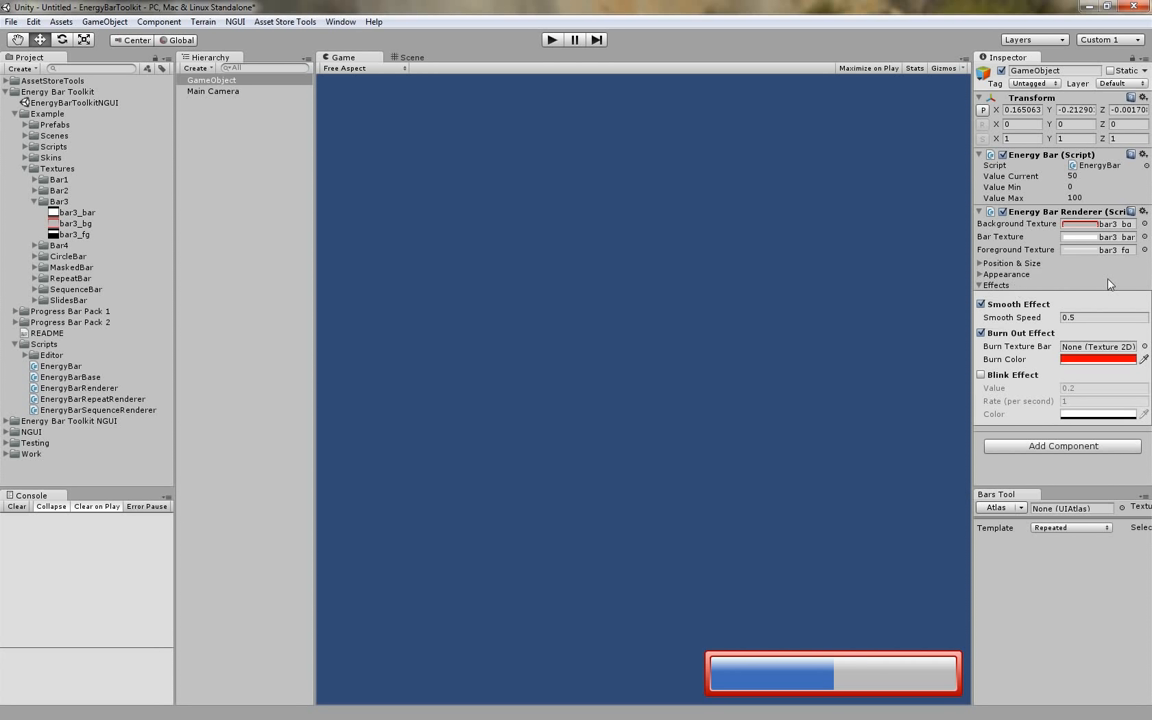
click(981, 333)
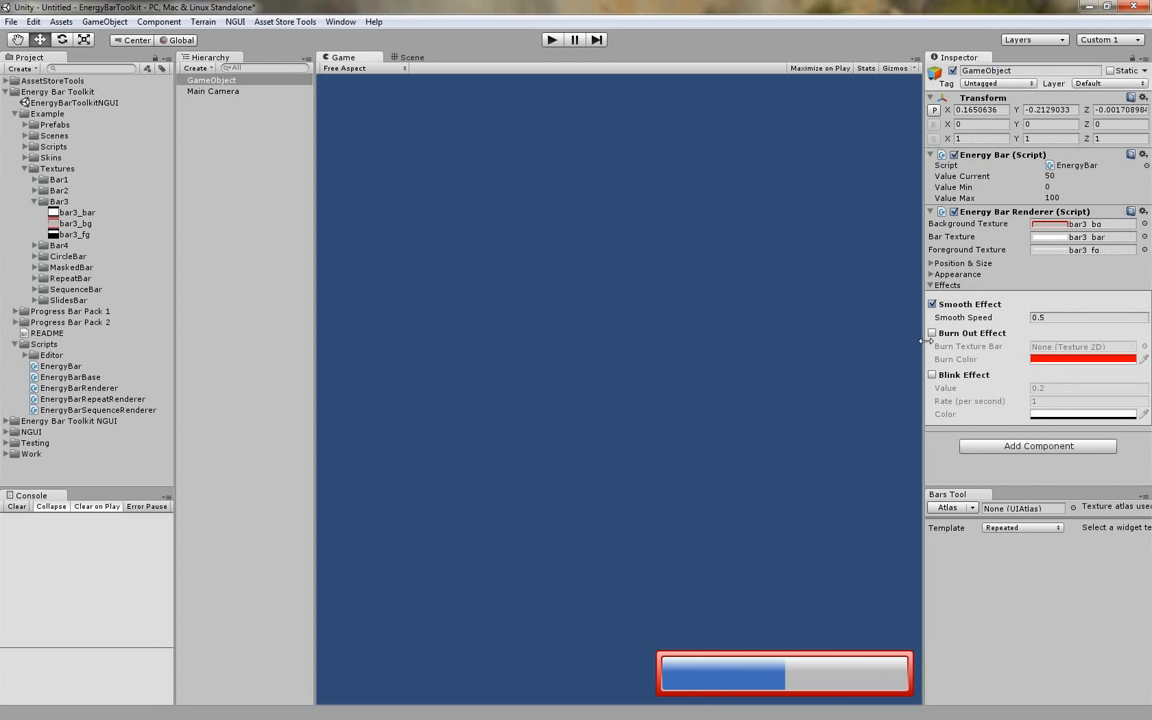
drag(985, 343, 967, 340)
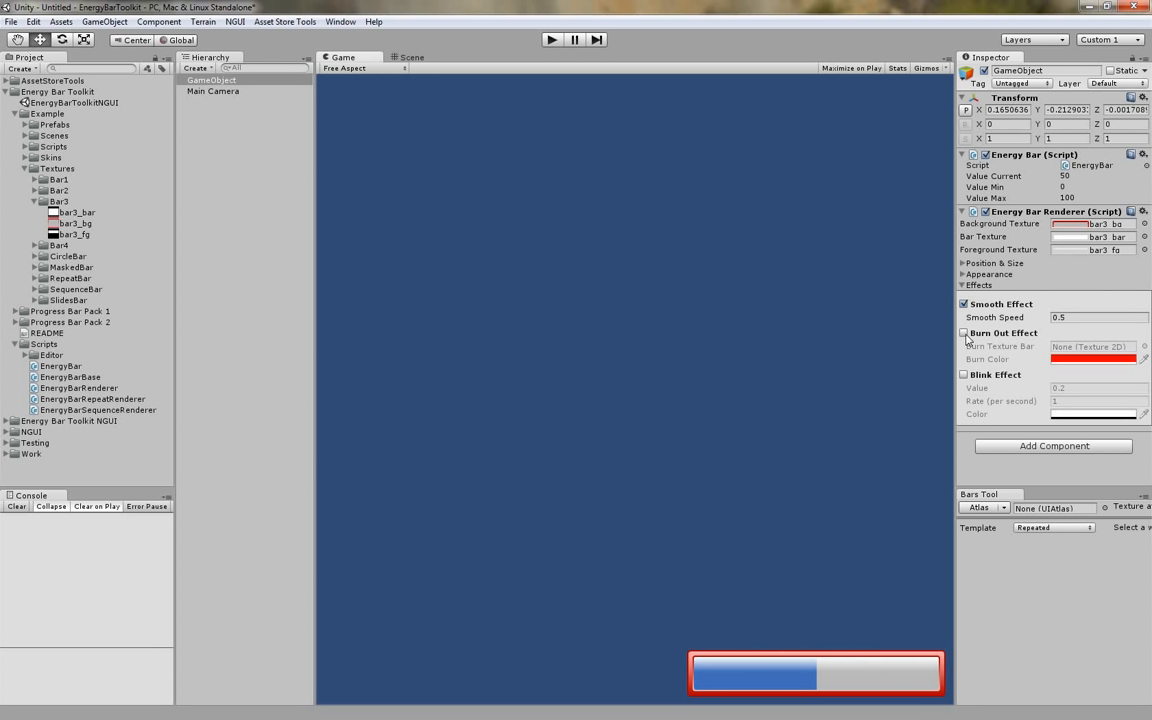
click(965, 334)
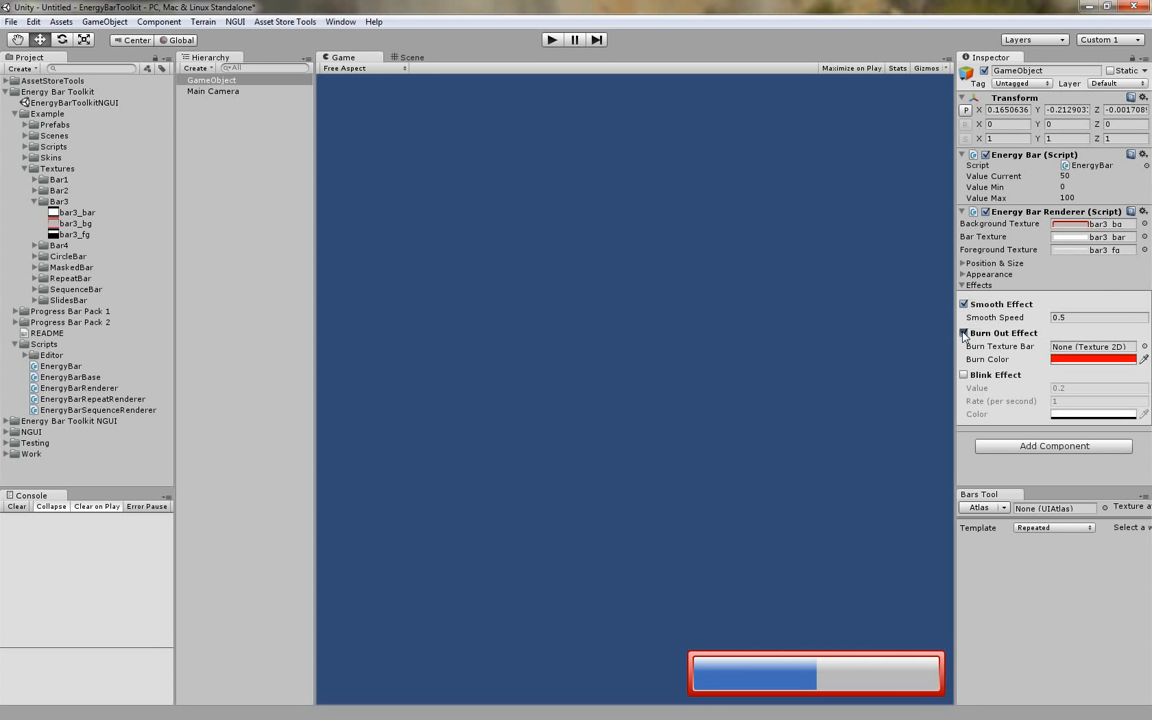
click(964, 334)
mouse_move(955, 340)
mouse_down()
mouse_move(906, 341)
mouse_move(950, 343)
mouse_up()
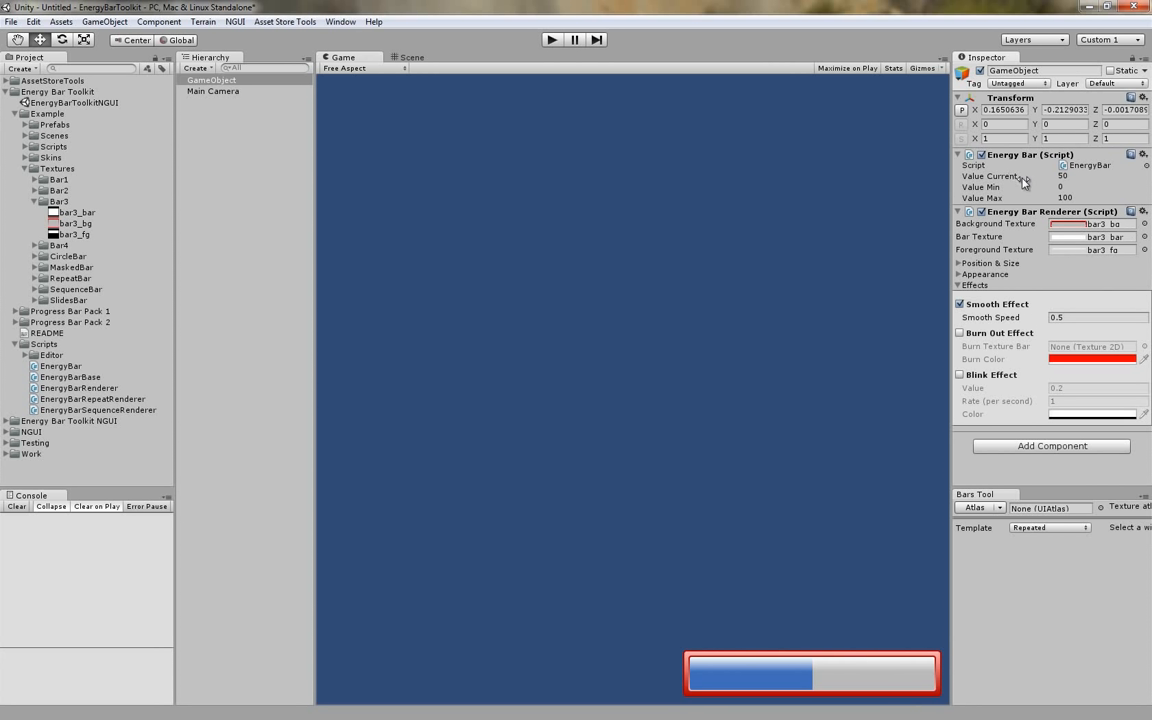
Test the bar's smooth effect by varying Value Current and leave it at 45
drag(1017, 176, 995, 181)
mouse_move(1040, 183)
mouse_down()
mouse_move(990, 181)
mouse_move(1026, 182)
mouse_up()
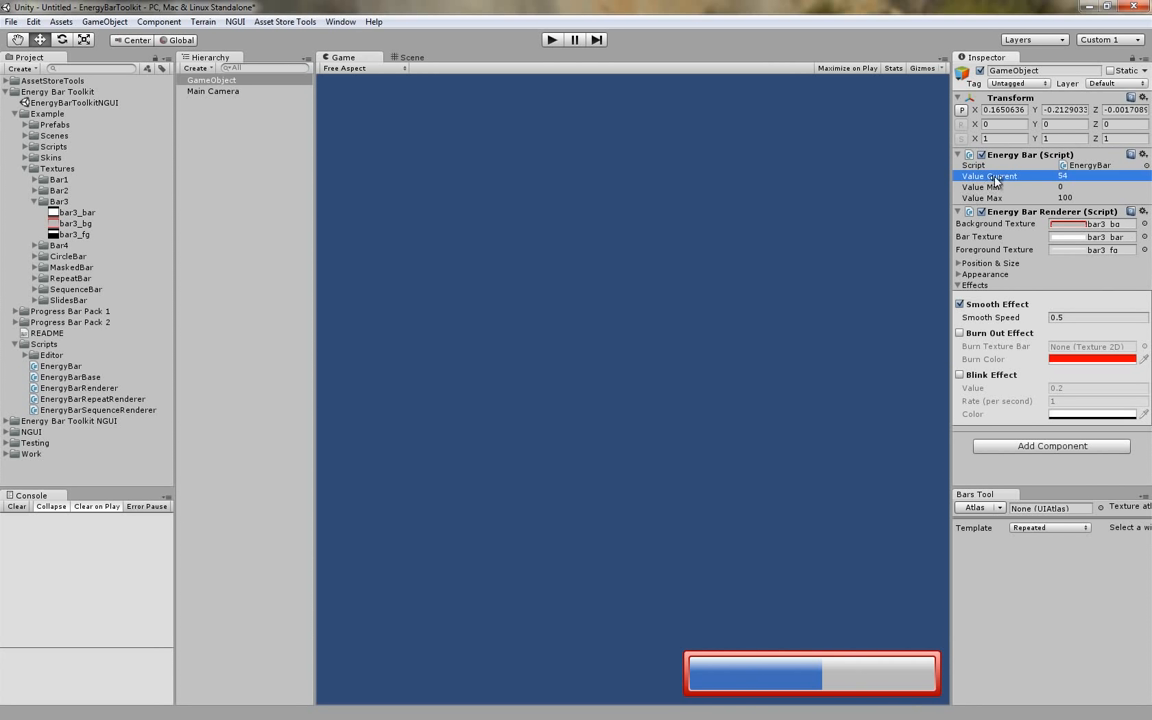
mouse_move(1026, 181)
mouse_down()
mouse_move(1038, 181)
mouse_move(1011, 182)
mouse_move(1045, 182)
mouse_move(1018, 182)
mouse_up()
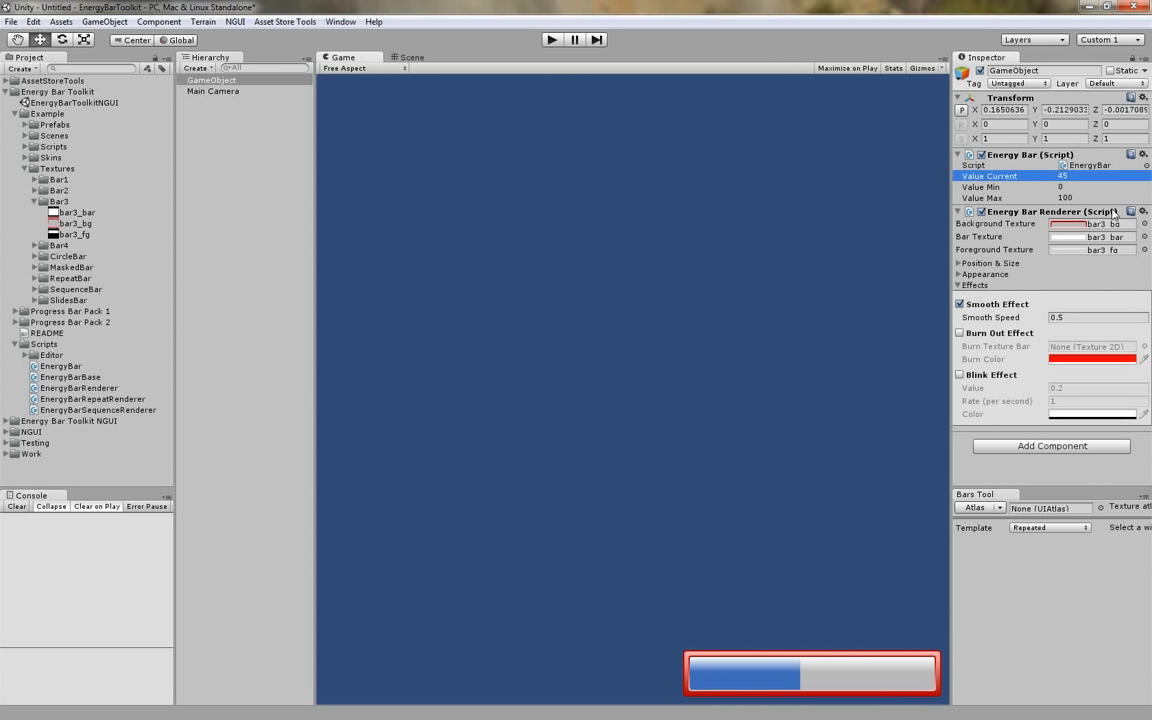
Run the scene and set the bar's Pivot to Center in the renderer's Position & Size settings
click(551, 40)
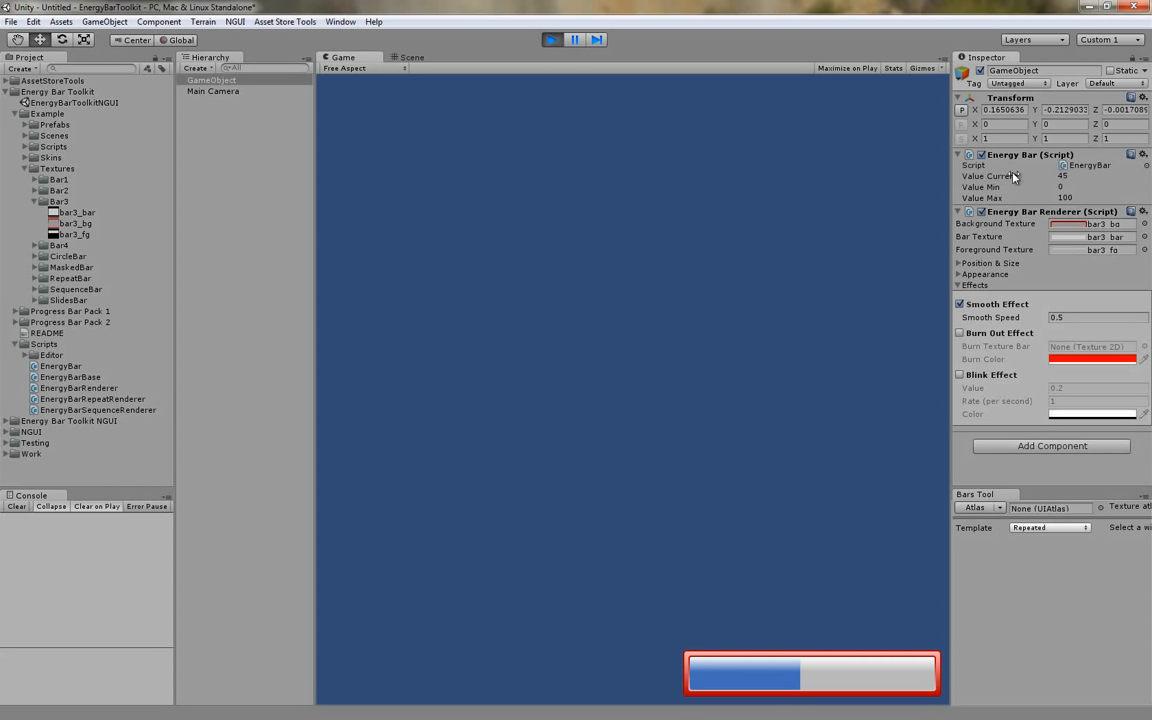
click(959, 263)
click(1089, 318)
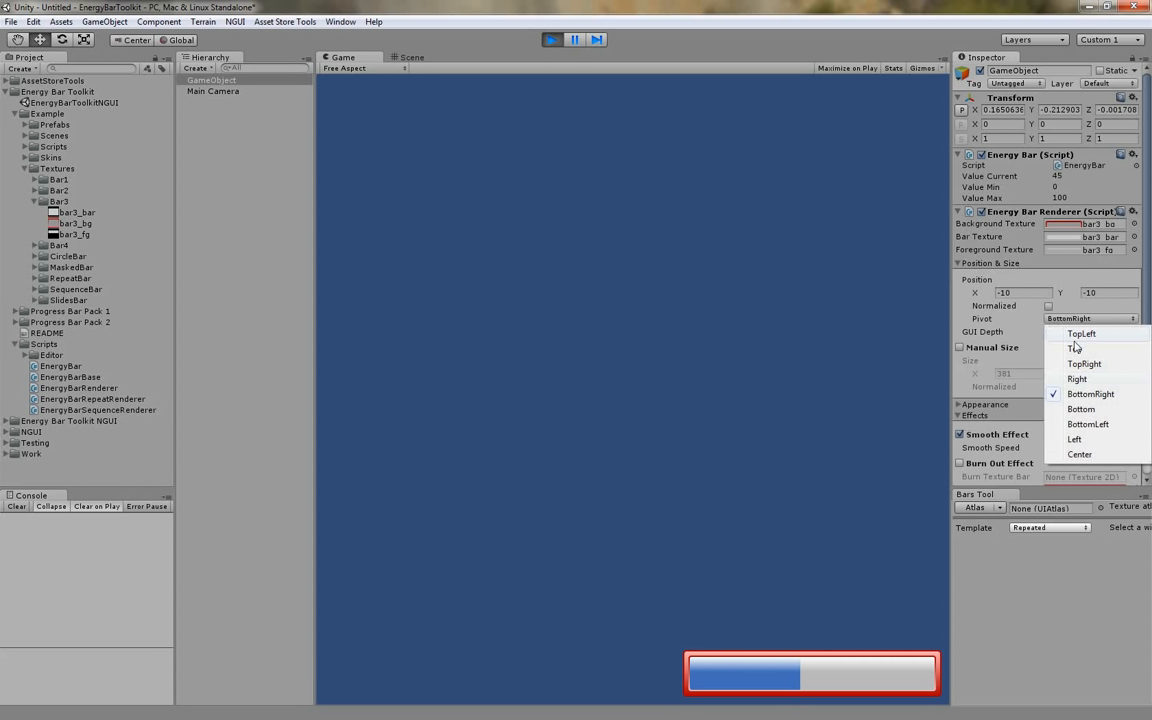
click(1080, 454)
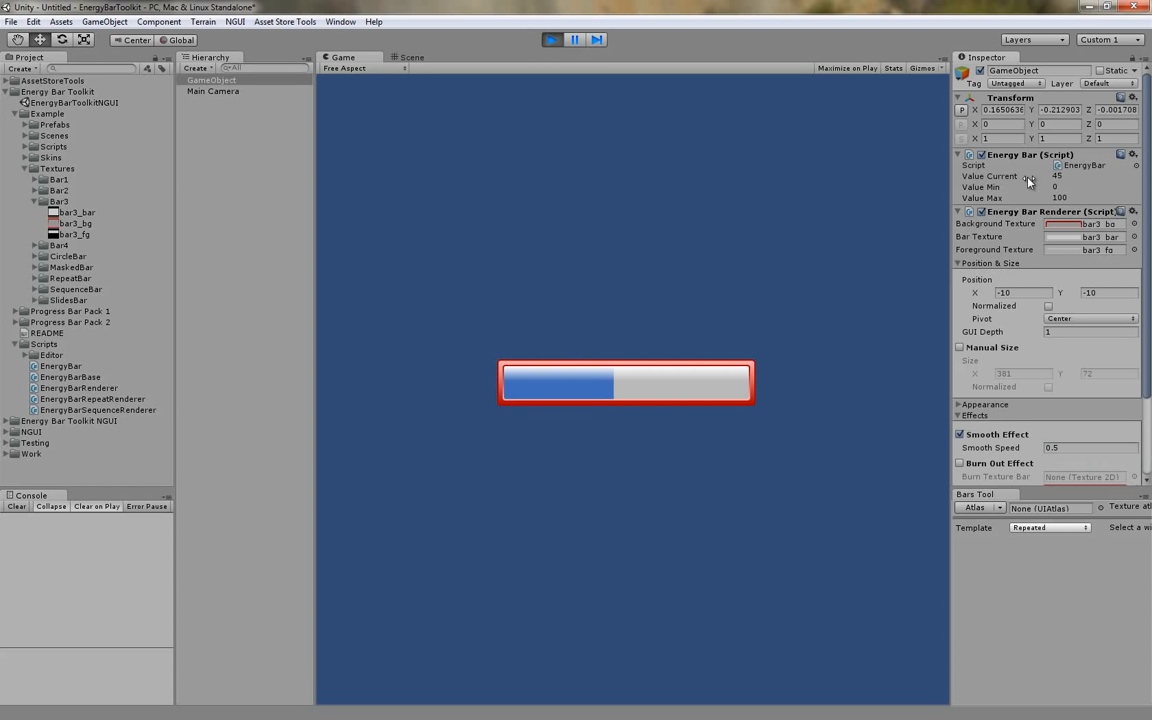
Compare the bar's movement with Smooth Effect on and off by varying Value Current between 0 and 100
drag(1025, 180, 1110, 182)
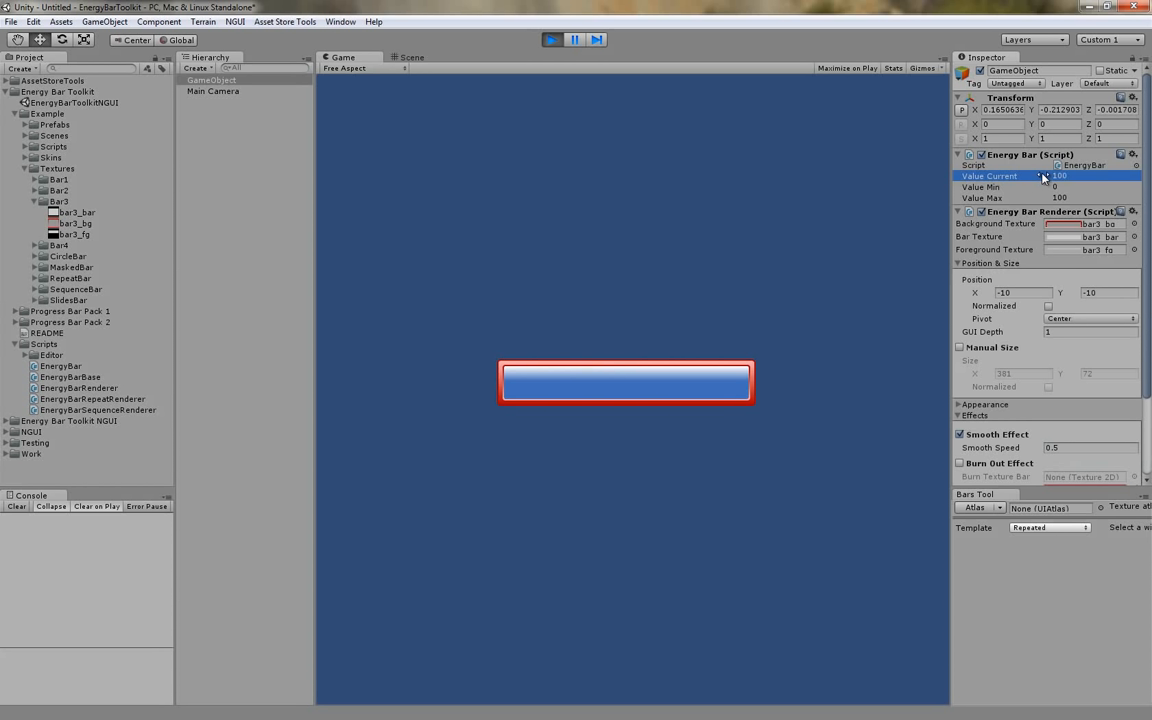
drag(1042, 177, 689, 165)
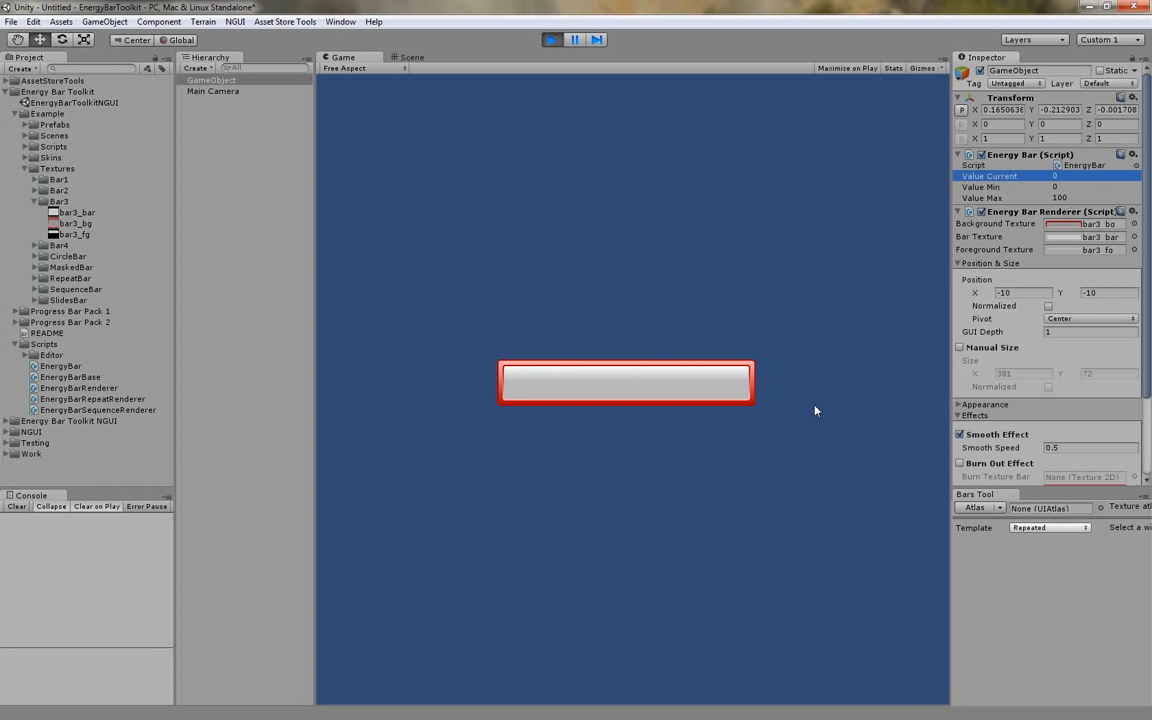
click(961, 435)
drag(989, 175, 1074, 187)
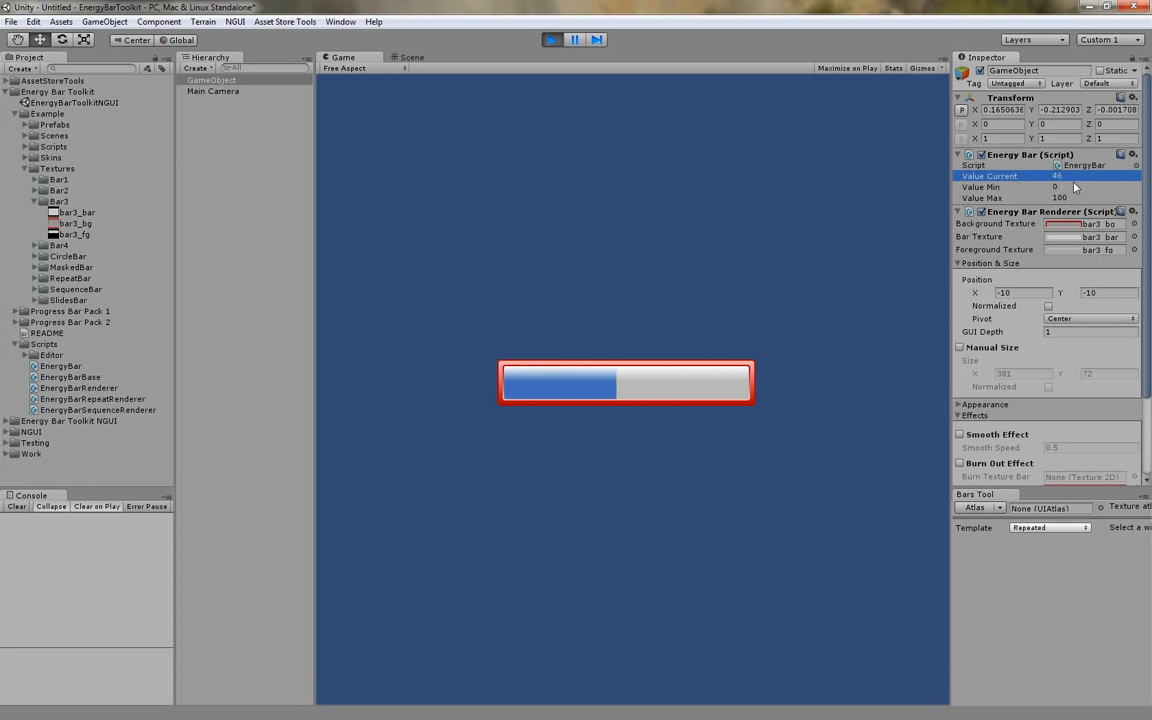
click(994, 434)
drag(1001, 177, 1116, 188)
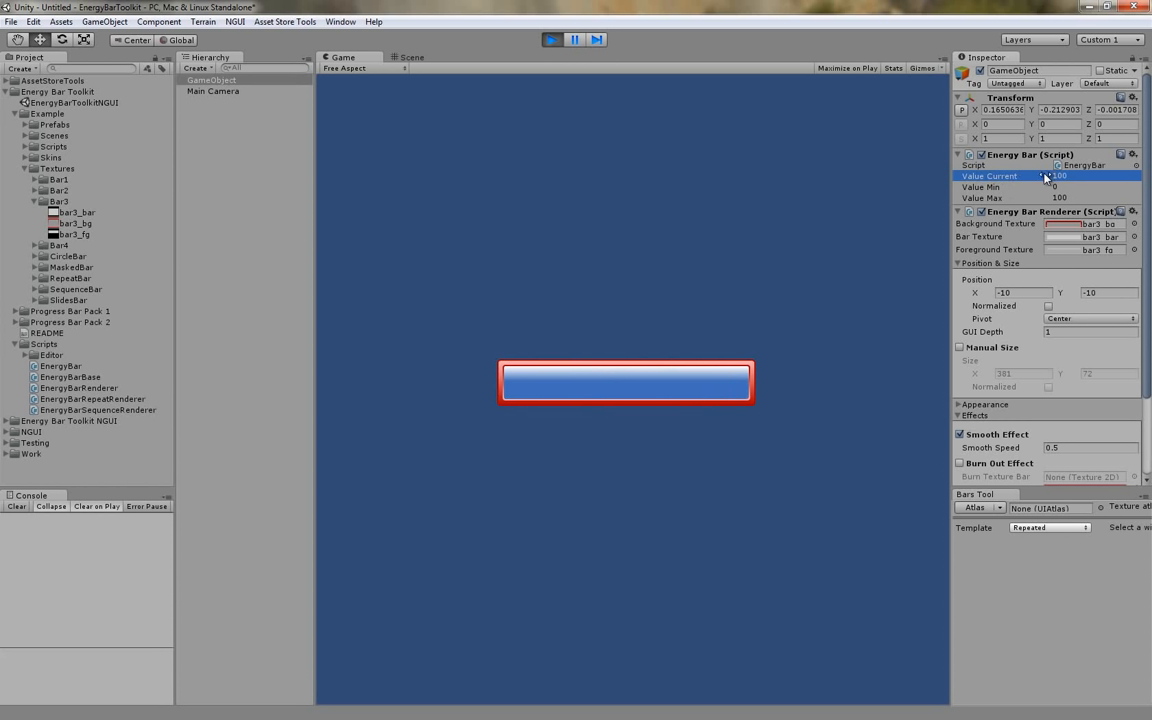
drag(1046, 177, 999, 186)
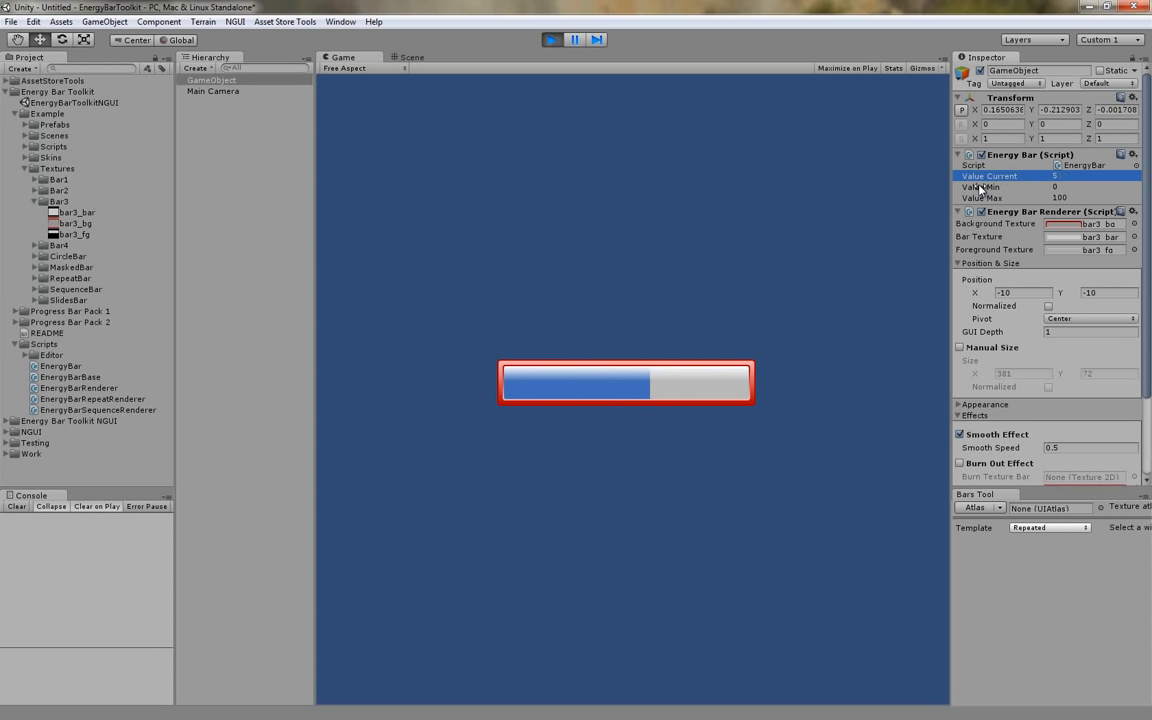
Stop the running scene and set the bar's Pivot to Center
click(552, 40)
click(1090, 318)
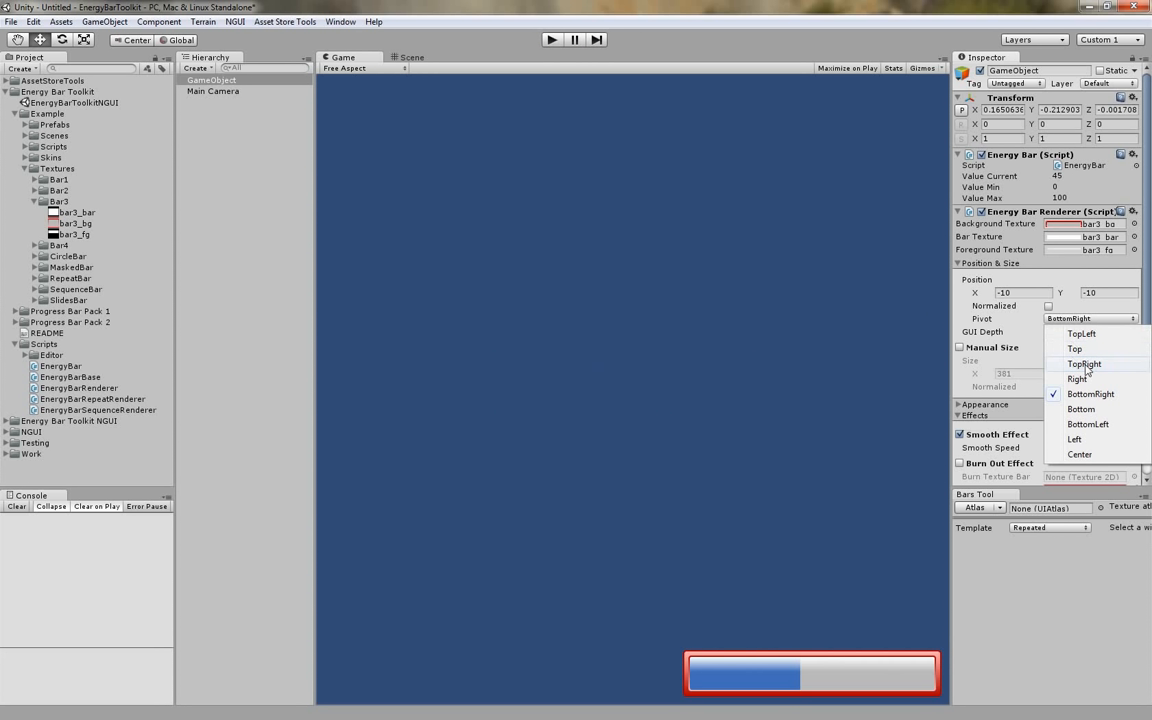
click(1081, 454)
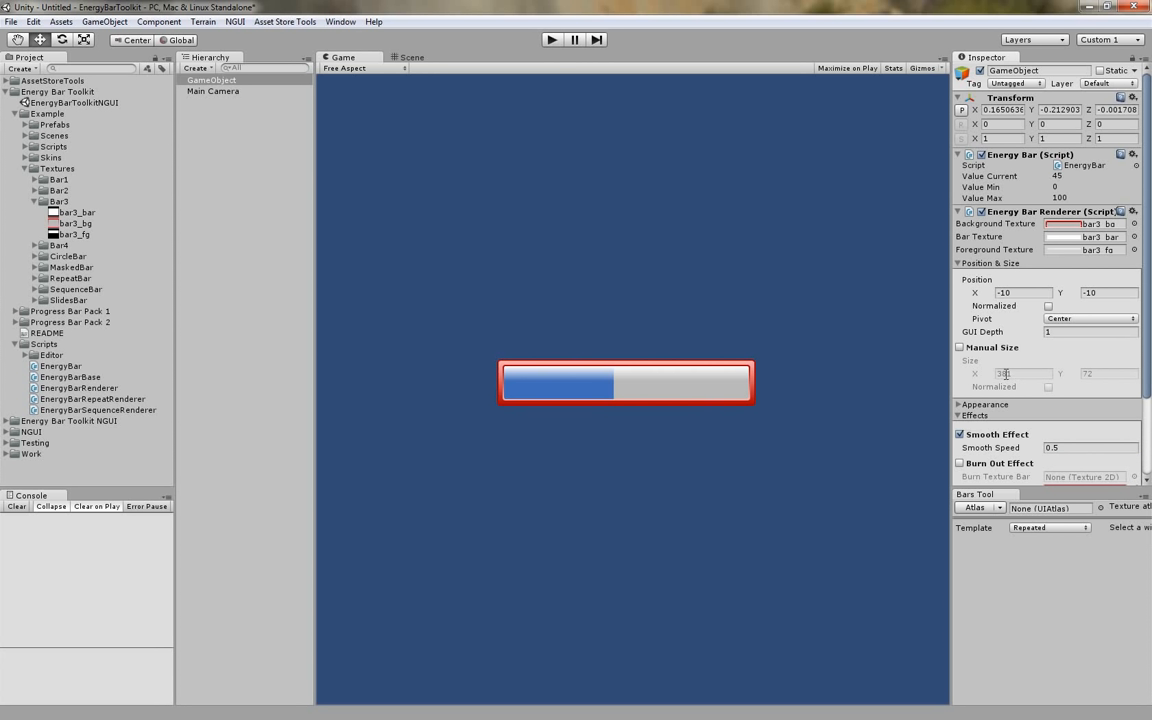
Enable Burn Out Effect and set its Burn Color to yellow (R 255, G 219, B 0)
scroll(1000, 390, down, 5)
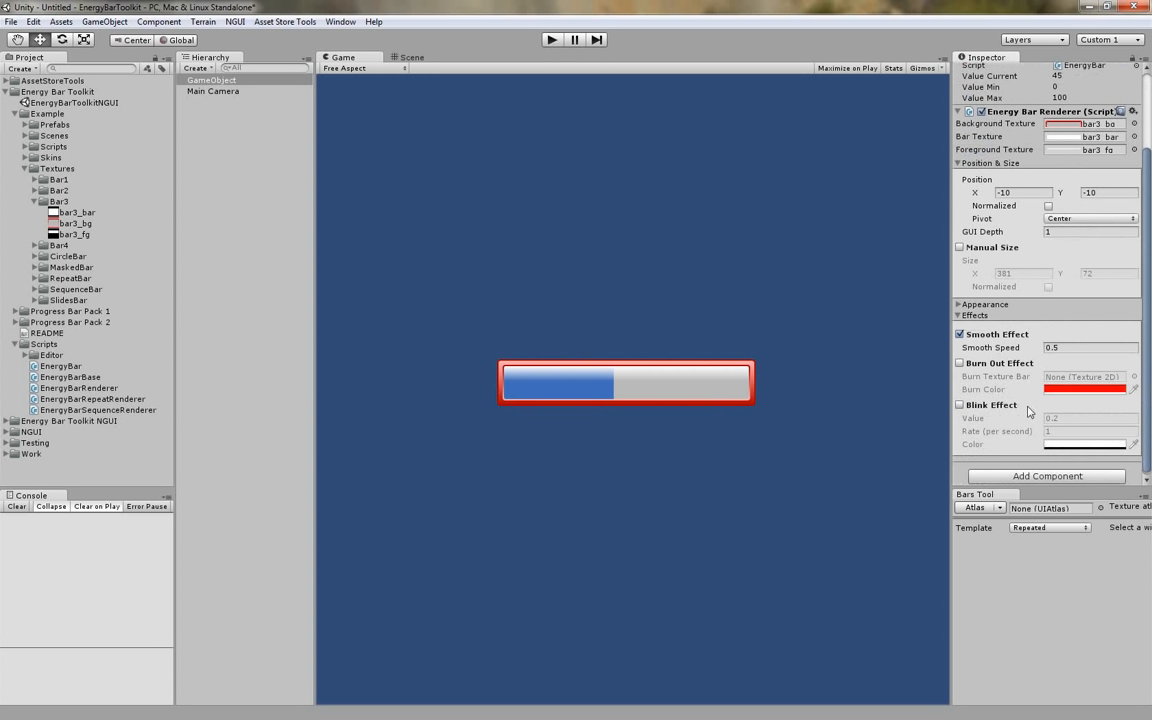
click(960, 364)
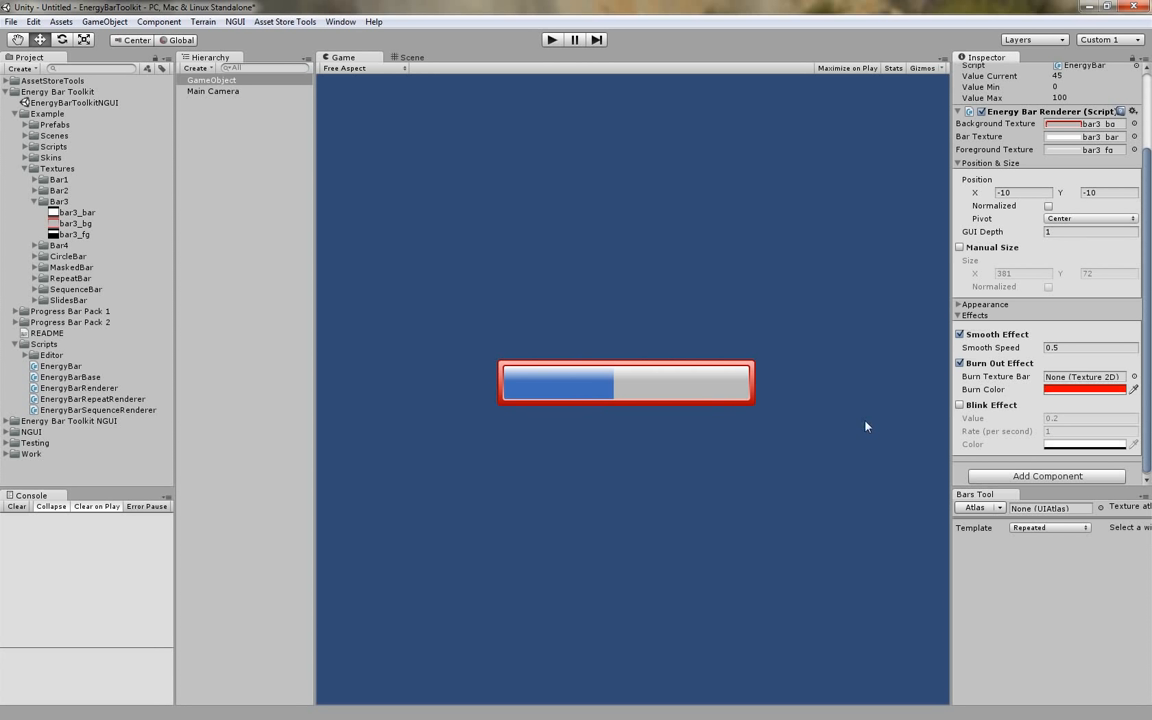
click(1089, 389)
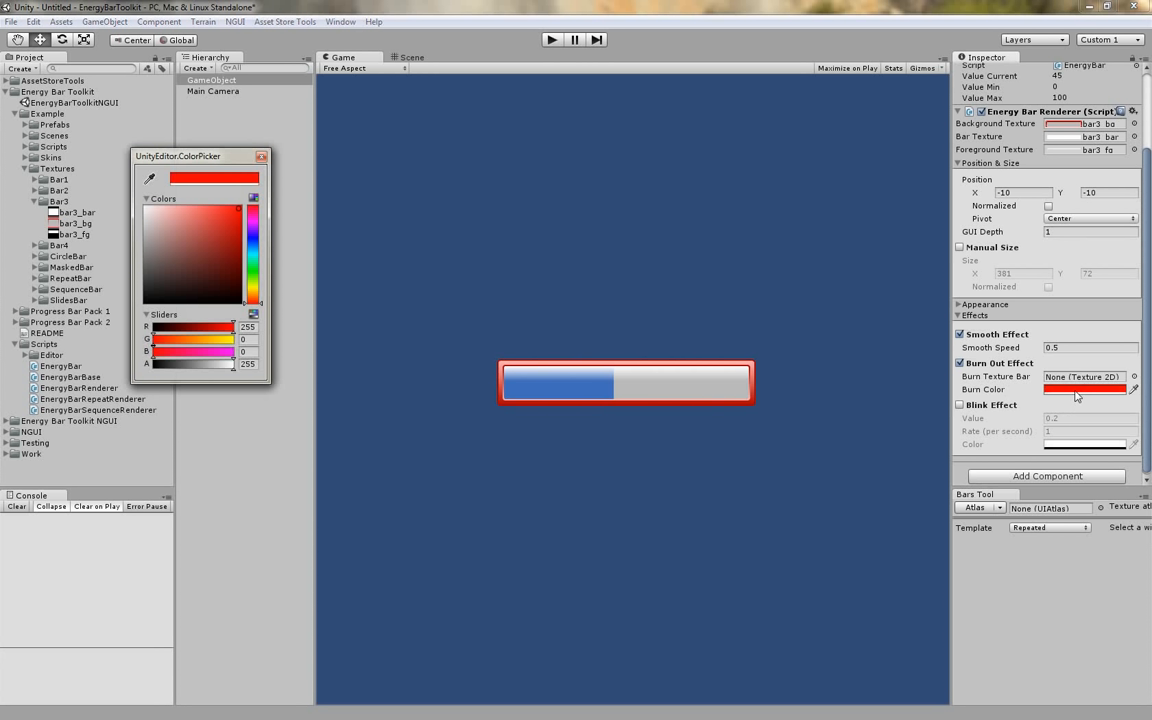
click(253, 289)
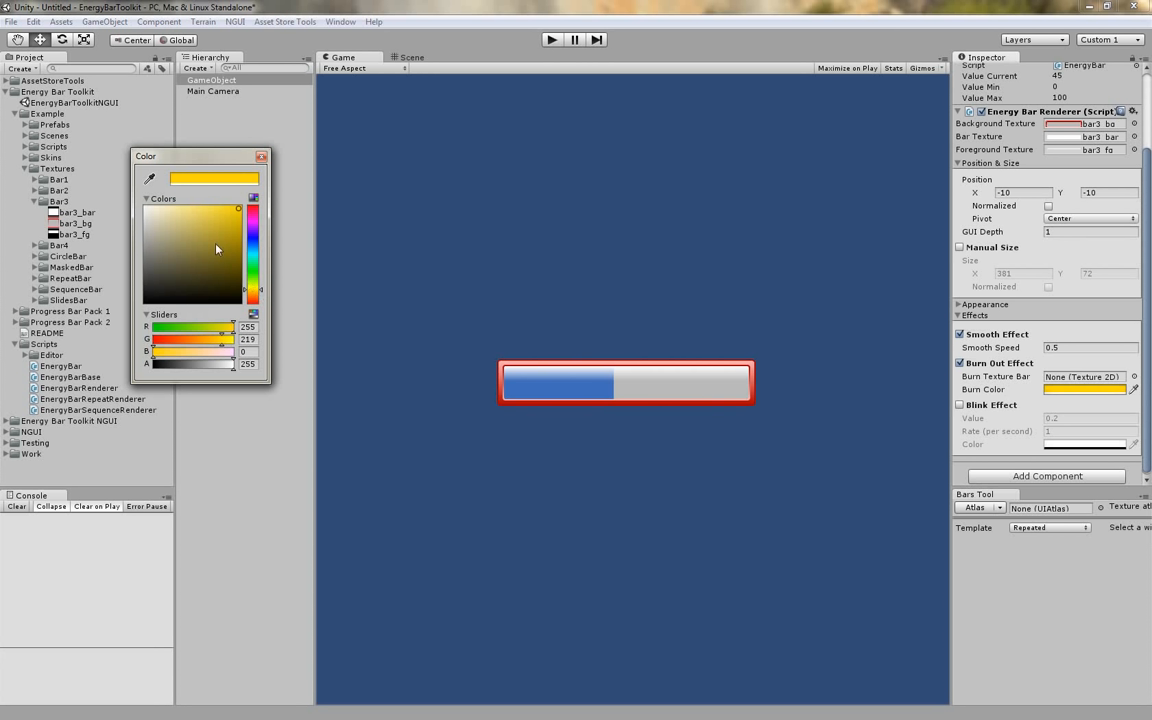
drag(216, 244, 260, 201)
click(261, 156)
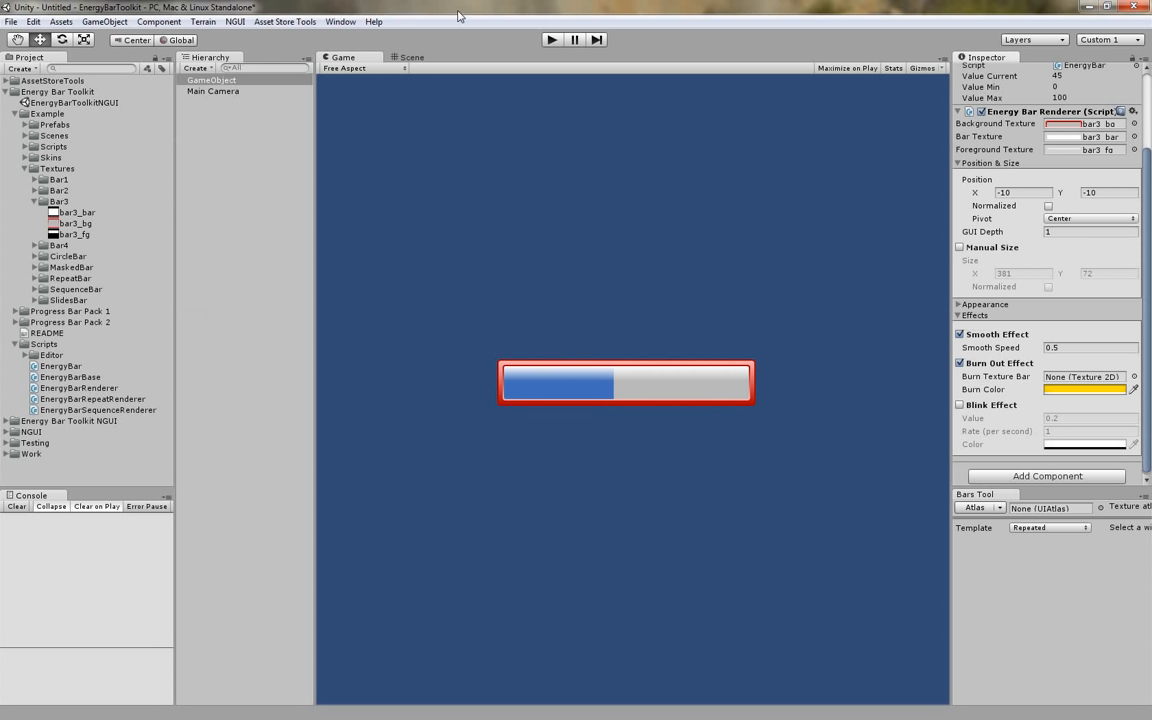
Run the scene and test the burn out effect by setting Value Current to 100 and back to 45
click(553, 41)
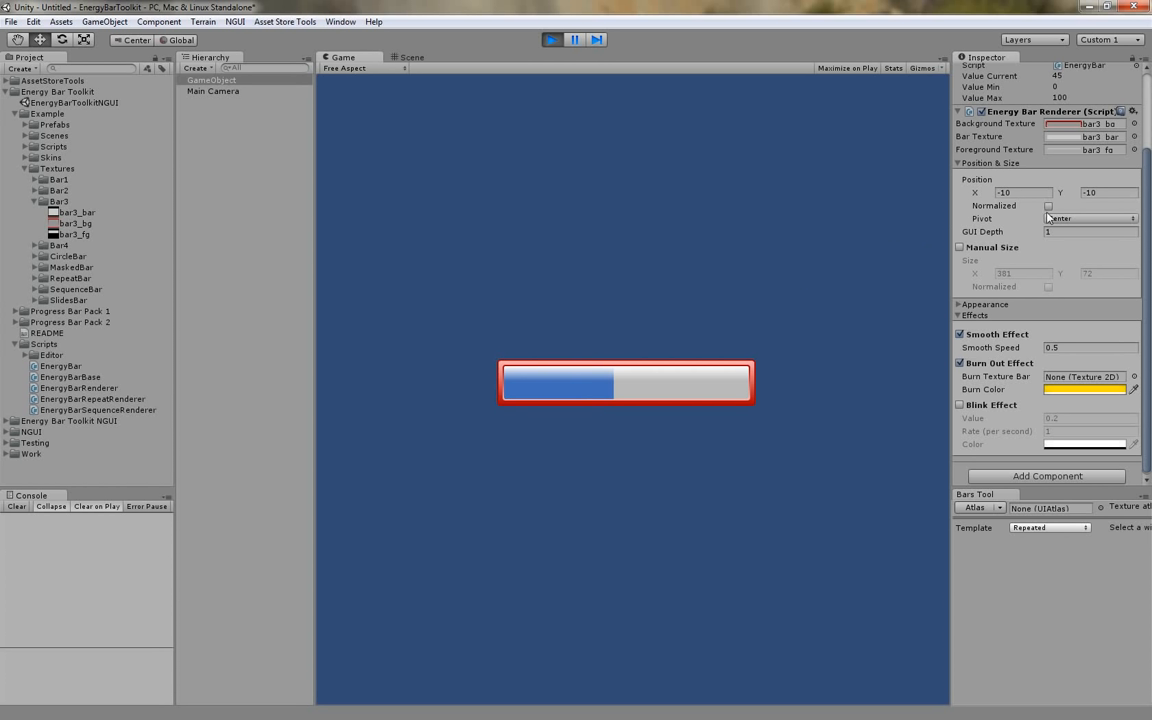
scroll(1143, 265, up, 3)
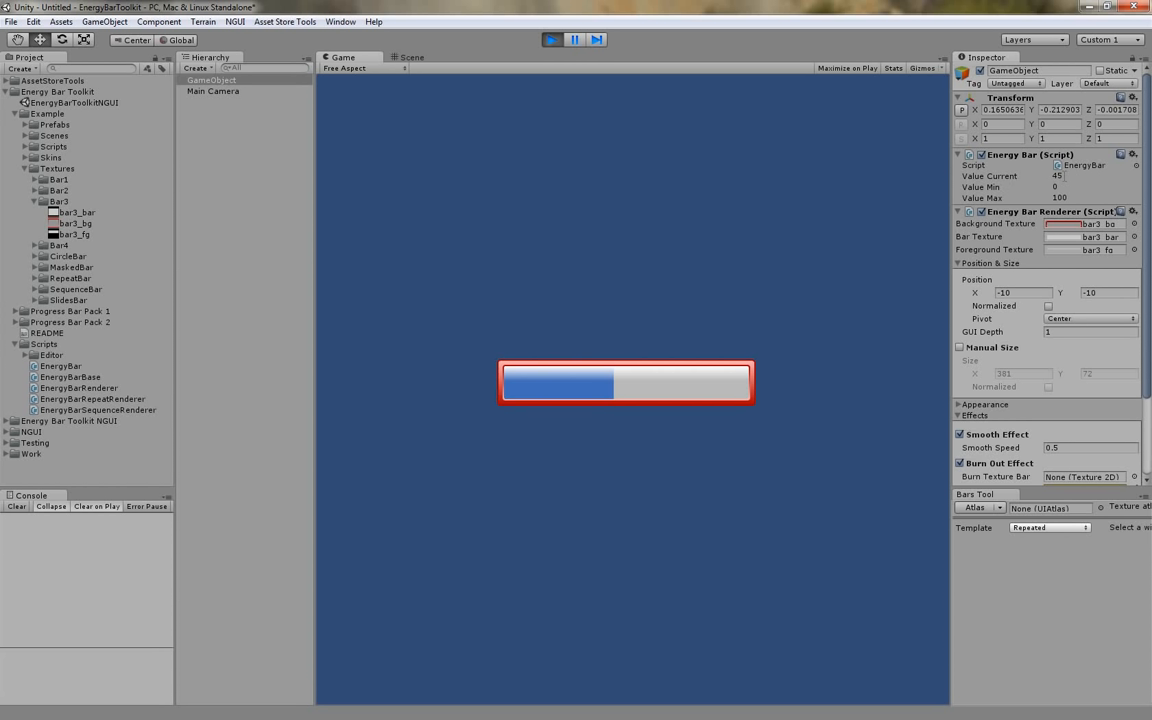
drag(1027, 177, 1134, 177)
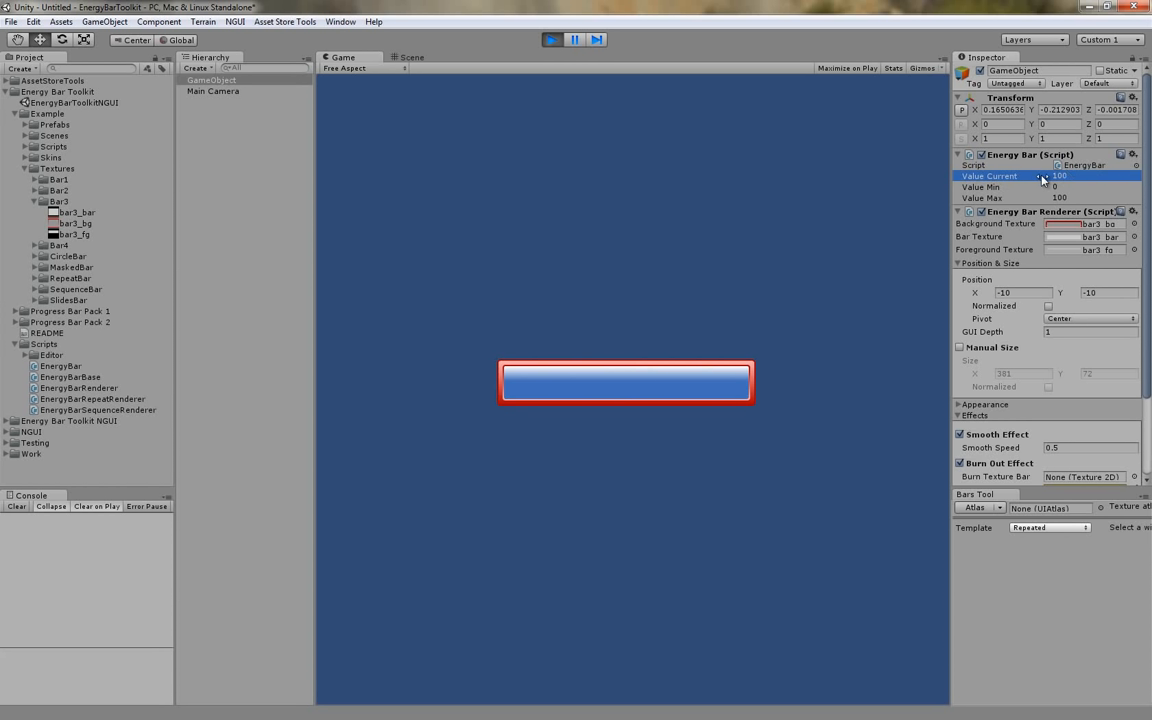
mouse_move(1043, 178)
mouse_down()
mouse_move(1005, 178)
mouse_move(1070, 178)
mouse_move(1008, 183)
mouse_move(1062, 185)
mouse_move(1025, 192)
mouse_move(1064, 177)
mouse_move(1030, 180)
mouse_move(1085, 175)
mouse_move(1051, 182)
mouse_up()
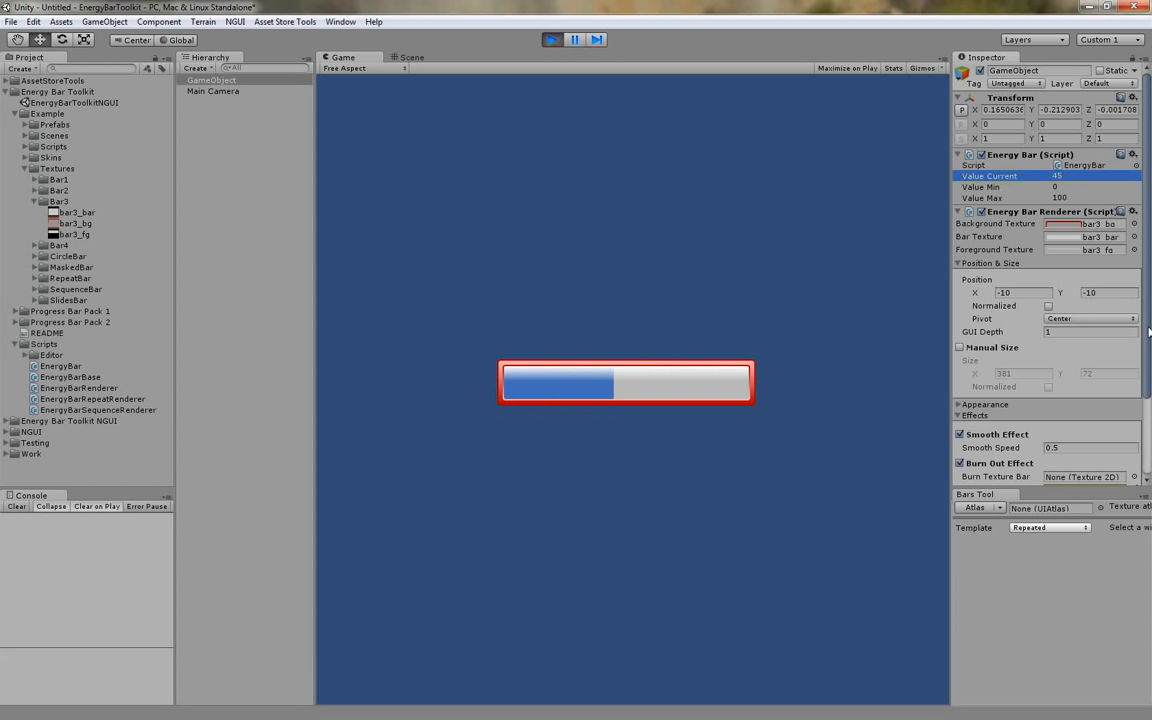
Enable Blink Effect in the running scene and review its Value, Rate and Color settings
scroll(1004, 410, down, 3)
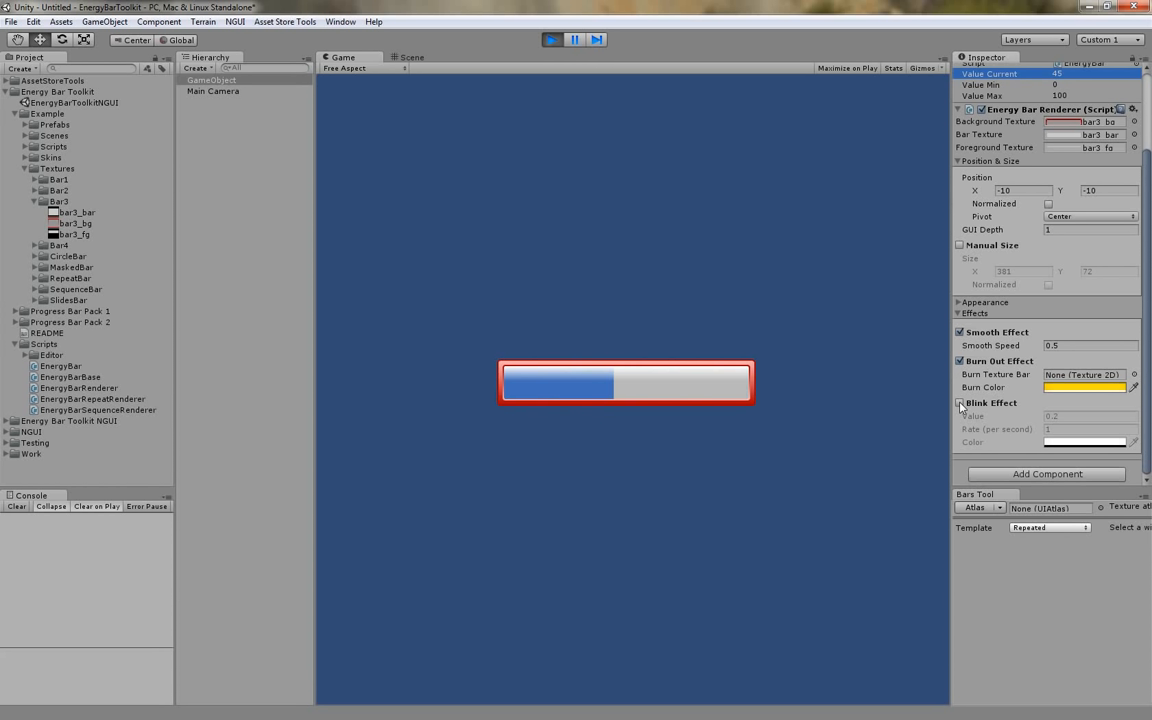
click(960, 403)
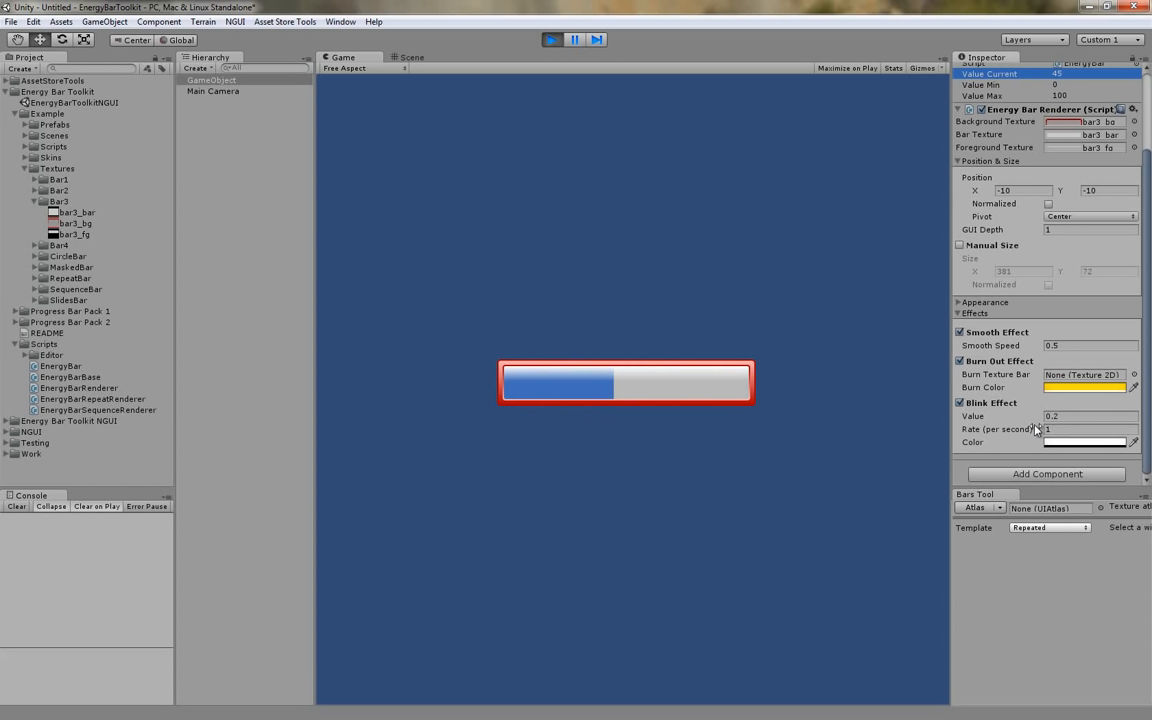
click(1069, 415)
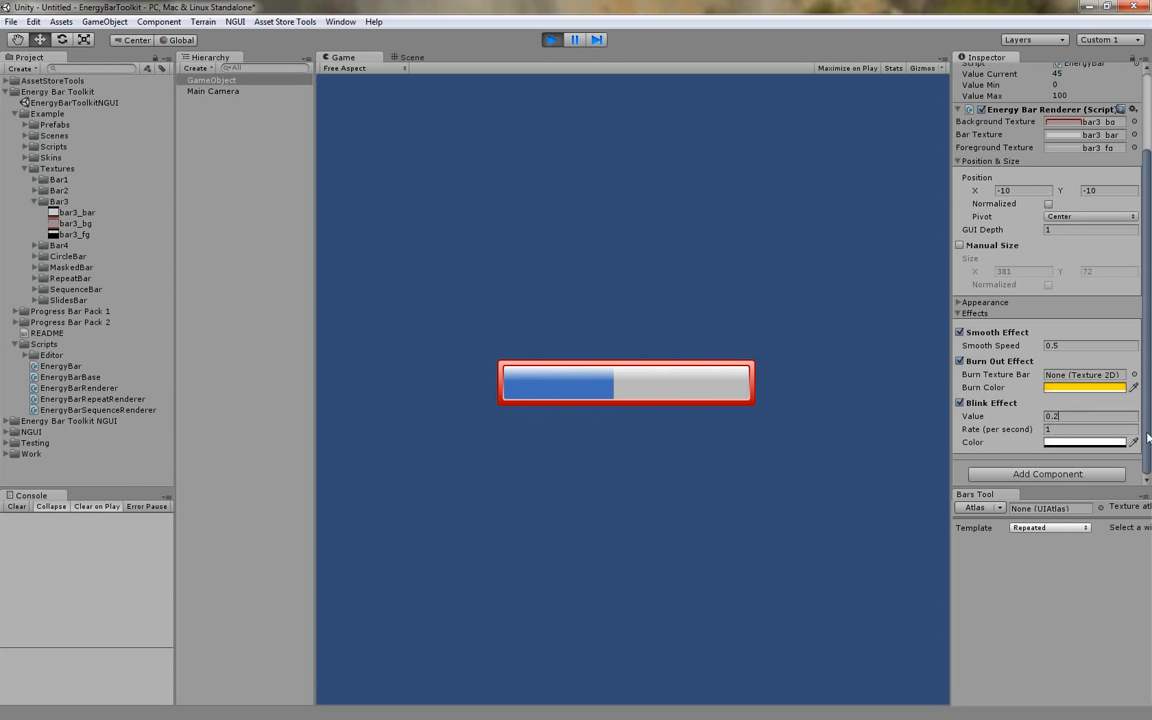
scroll(1104, 280, up, 3)
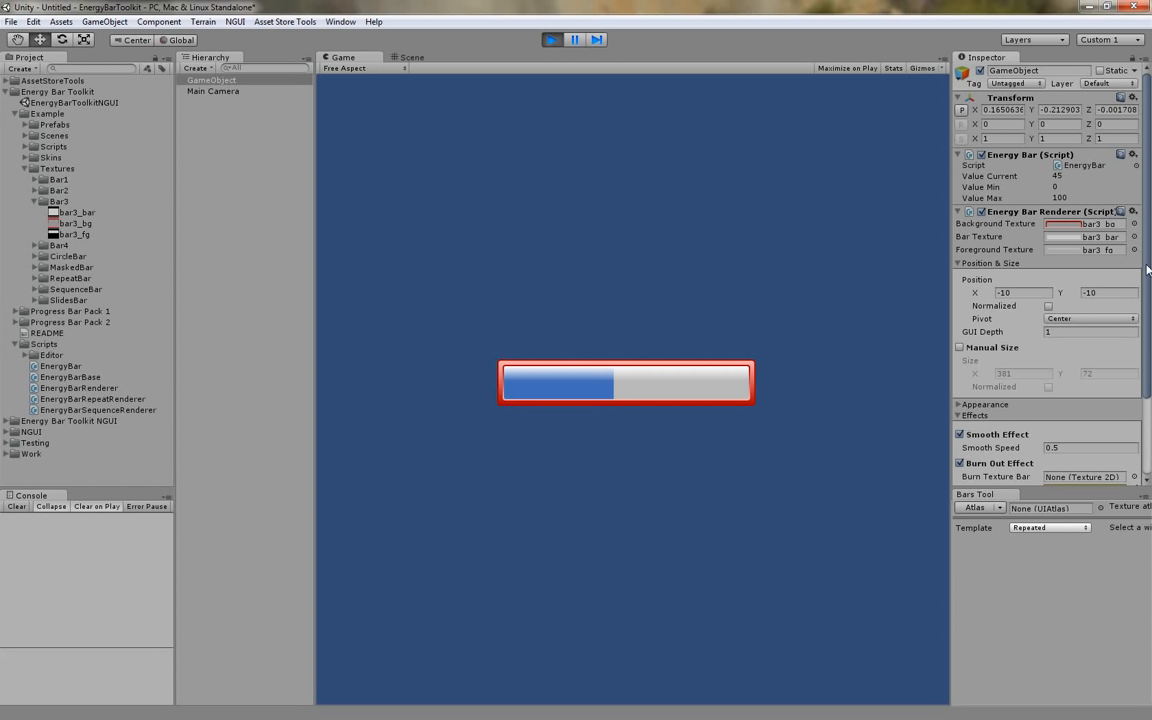
scroll(1139, 318, down, 3)
scroll(1139, 318, down, 2)
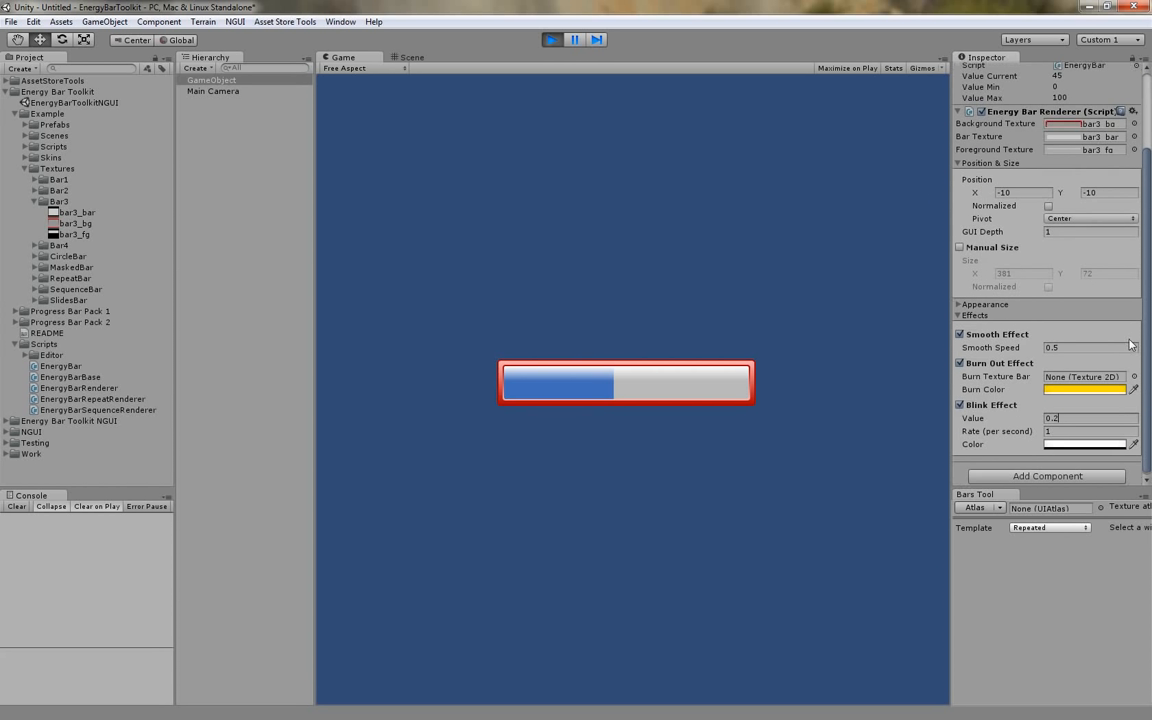
click(1048, 442)
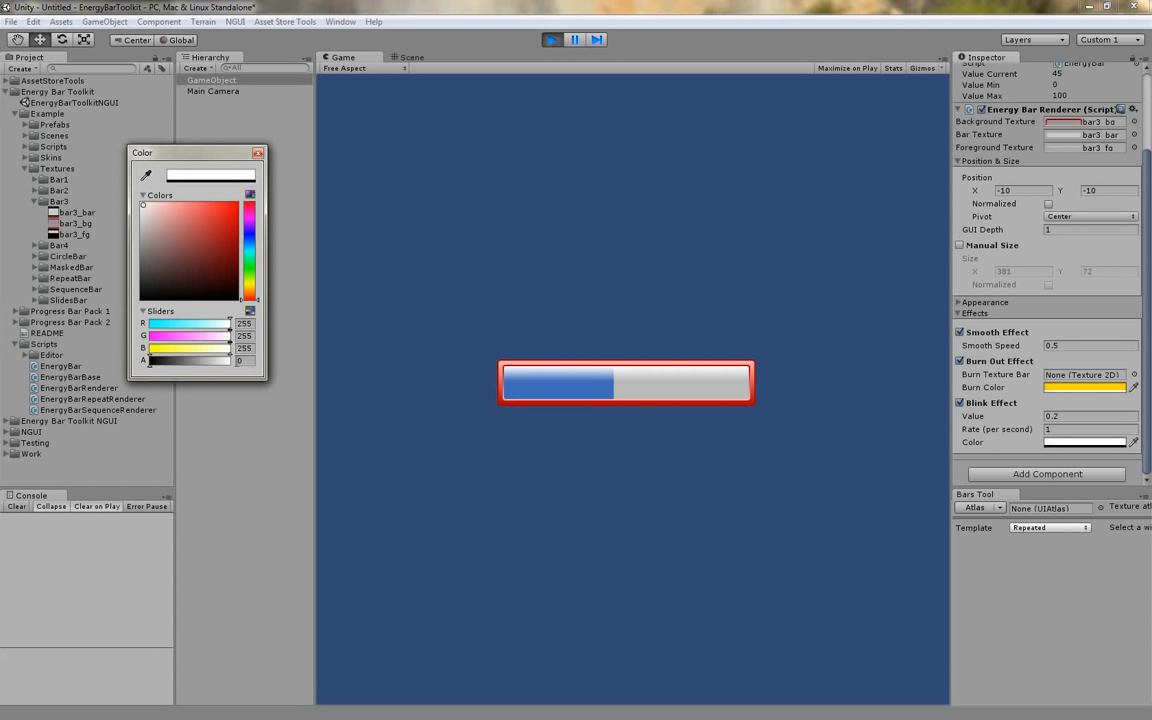
click(258, 152)
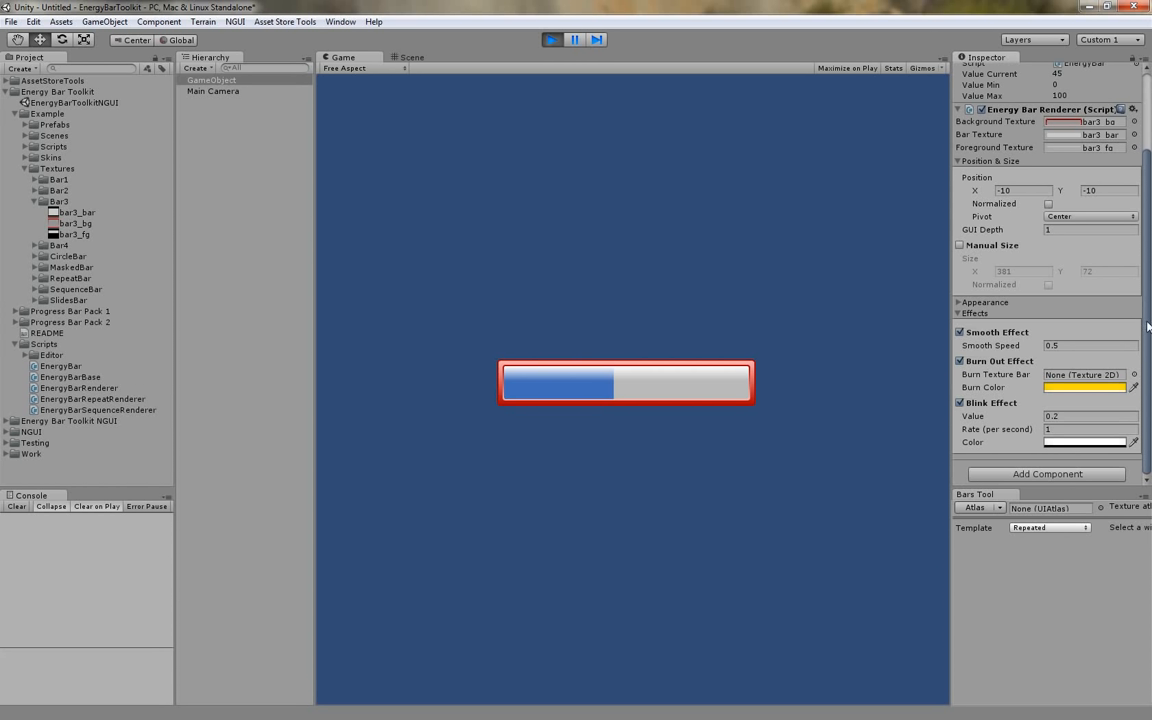
Test the blink effect by lowering Value Current to 12 and raising it to 52
scroll(1040, 155, up, 4)
drag(1008, 177, 982, 178)
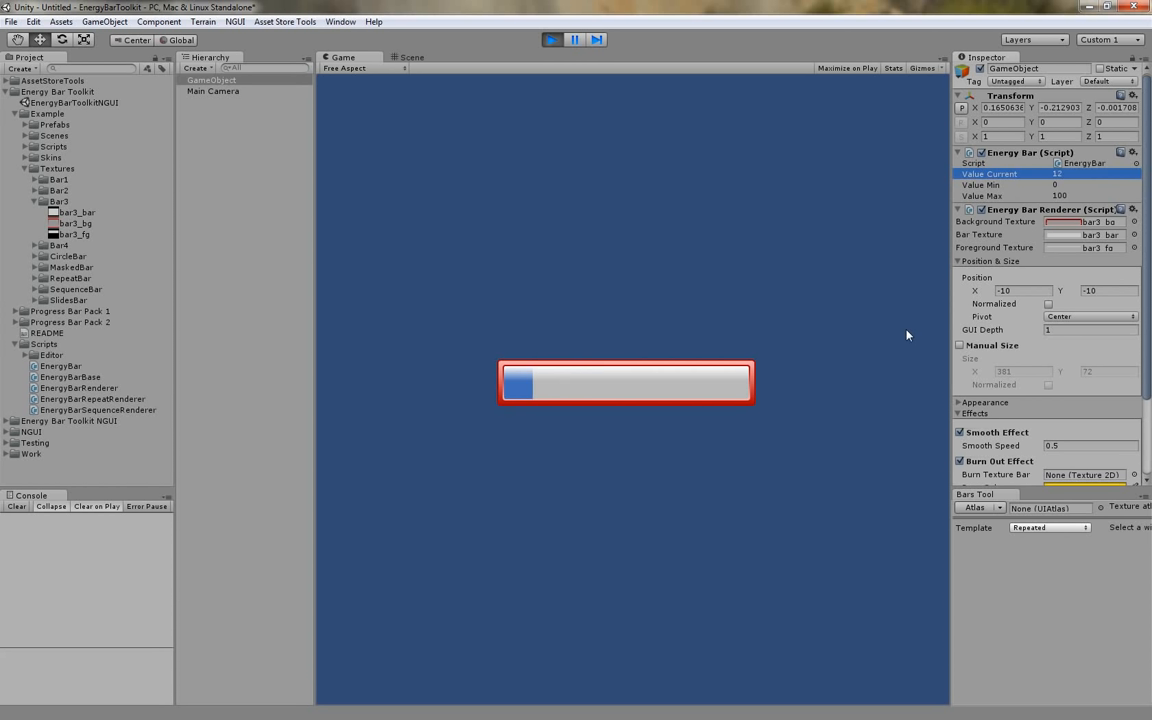
scroll(1148, 302, down, 1)
scroll(1148, 302, down, 3)
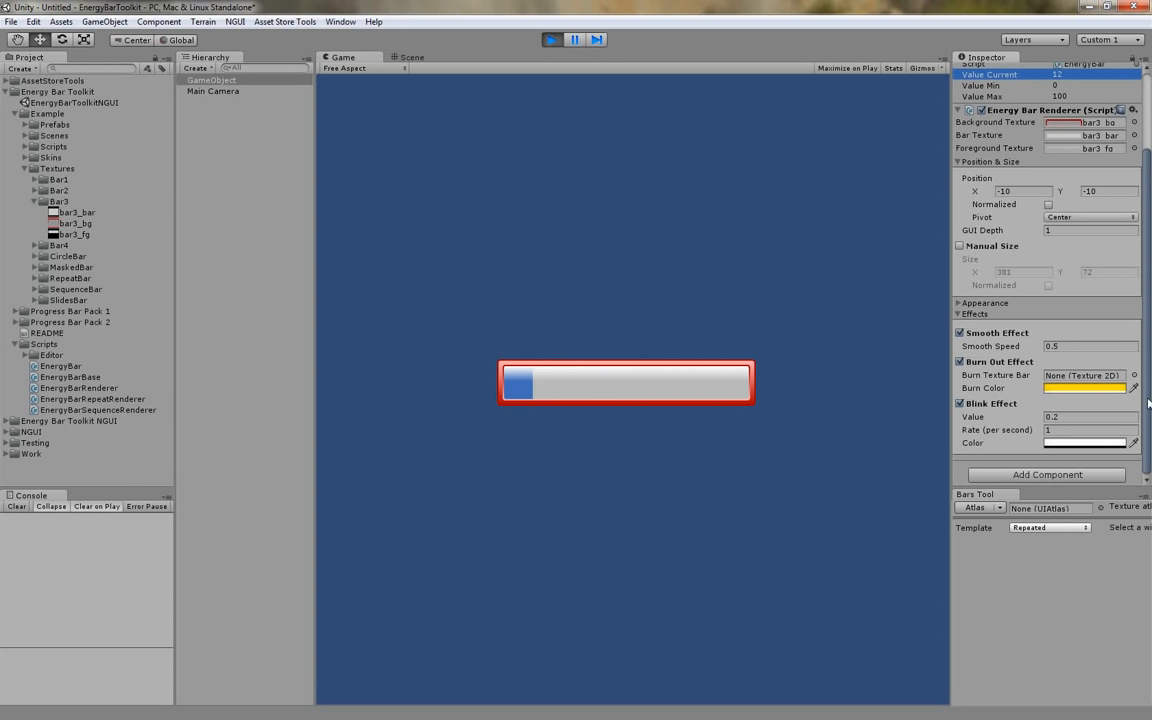
scroll(1148, 420, up, 3)
scroll(1148, 434, down, 3)
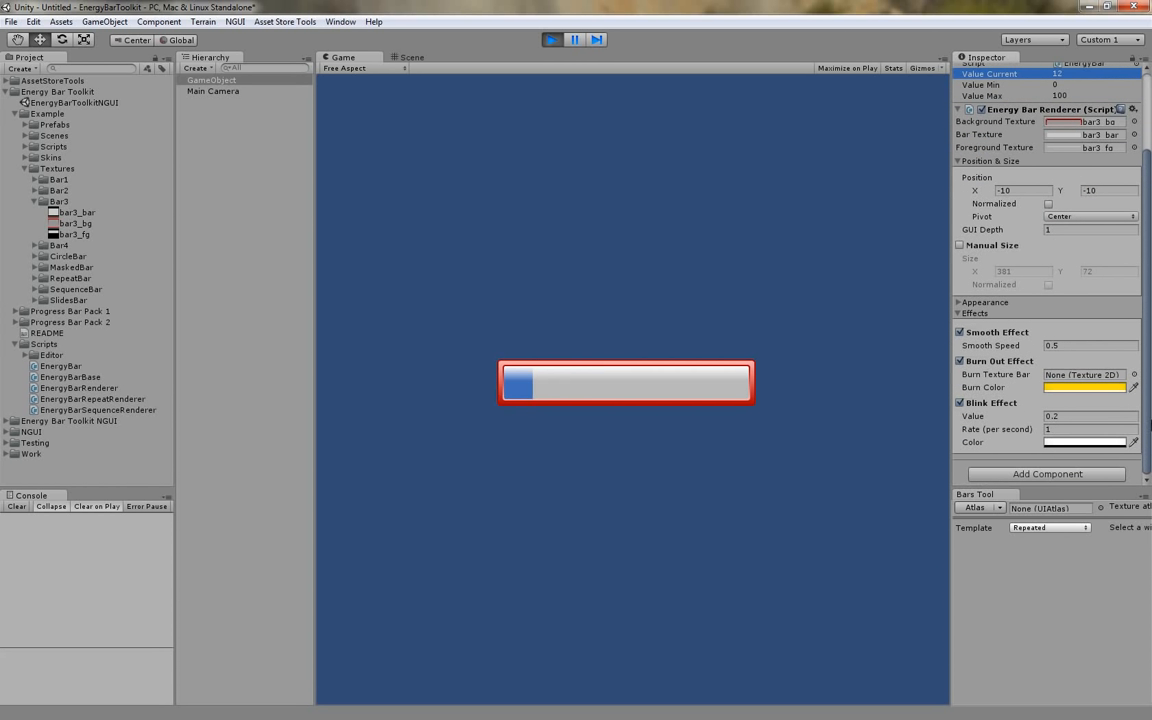
scroll(1147, 436, up, 3)
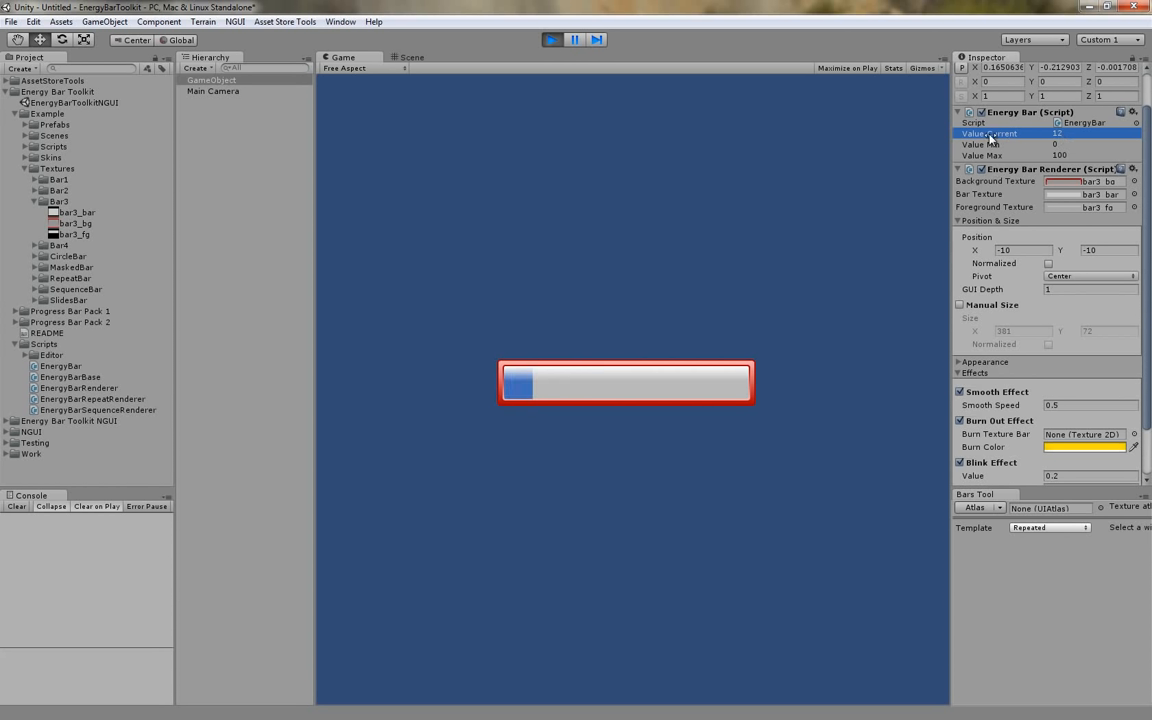
drag(984, 134, 1013, 135)
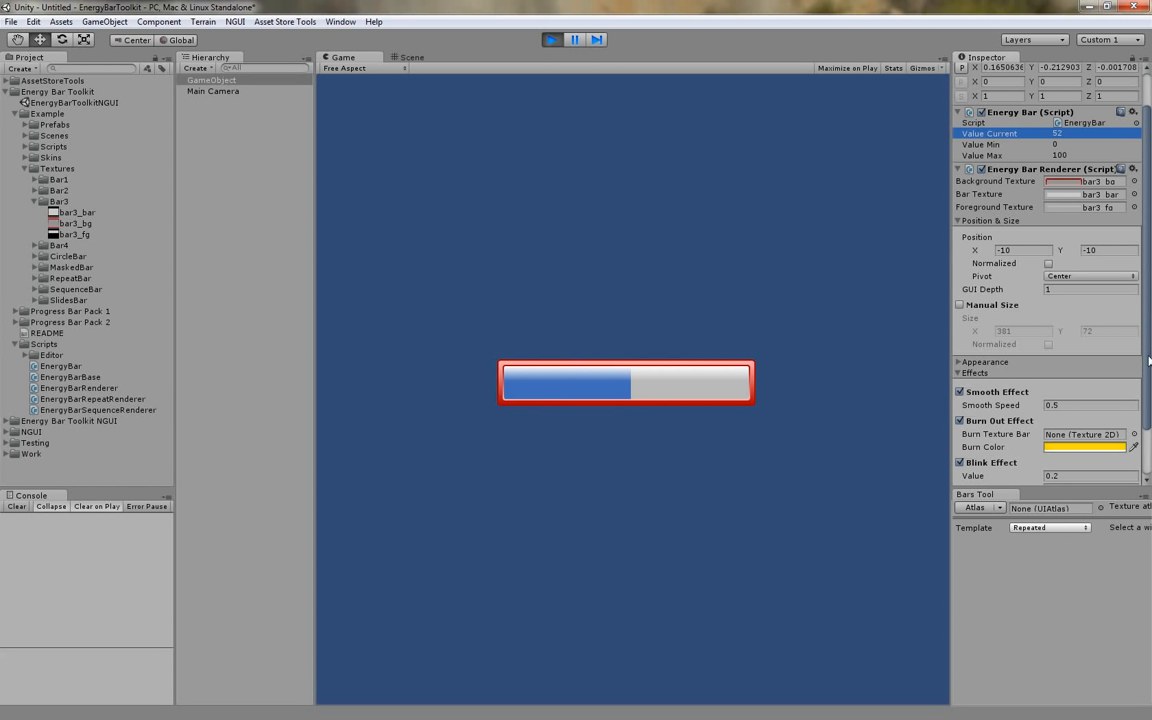
drag(1148, 358, 1147, 323)
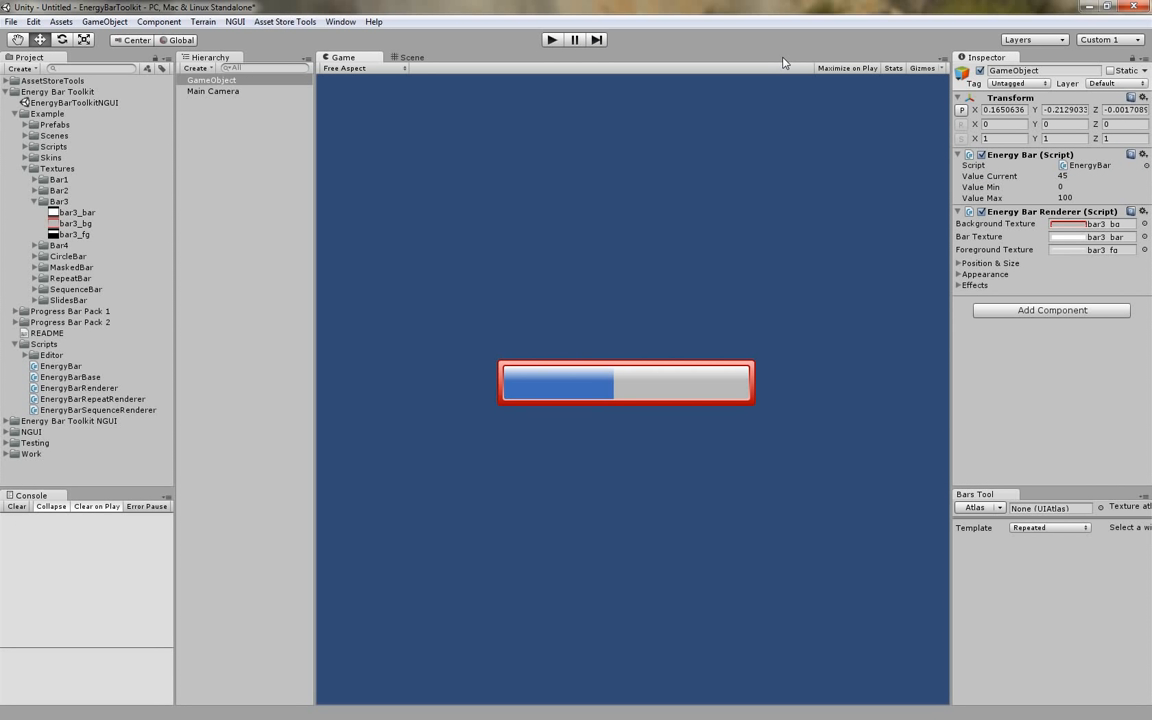